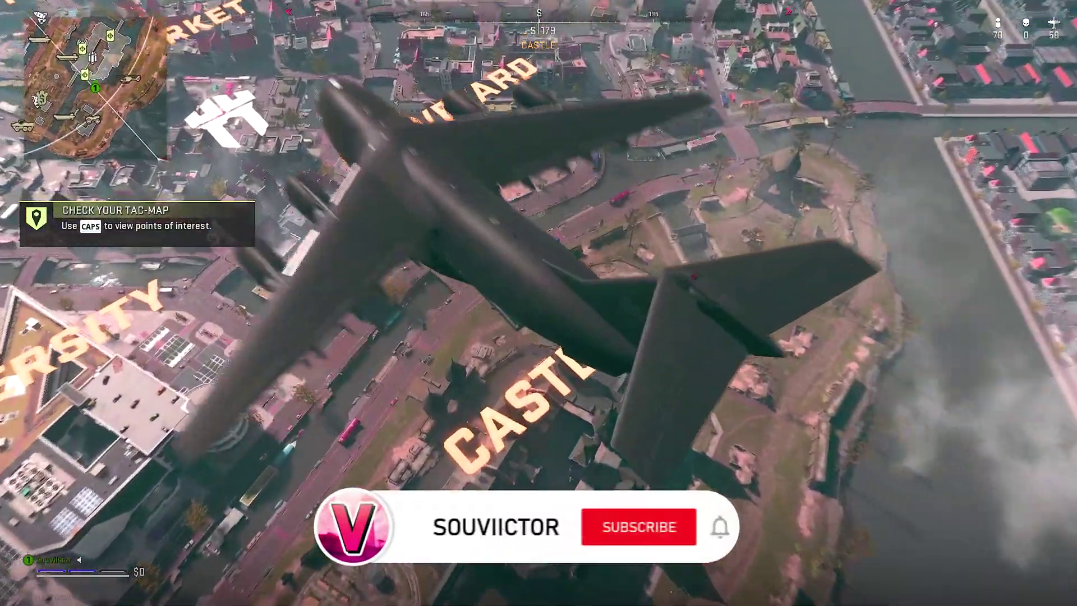
Step: Jump out of the plane over Castle and begin the freefall
key("space")
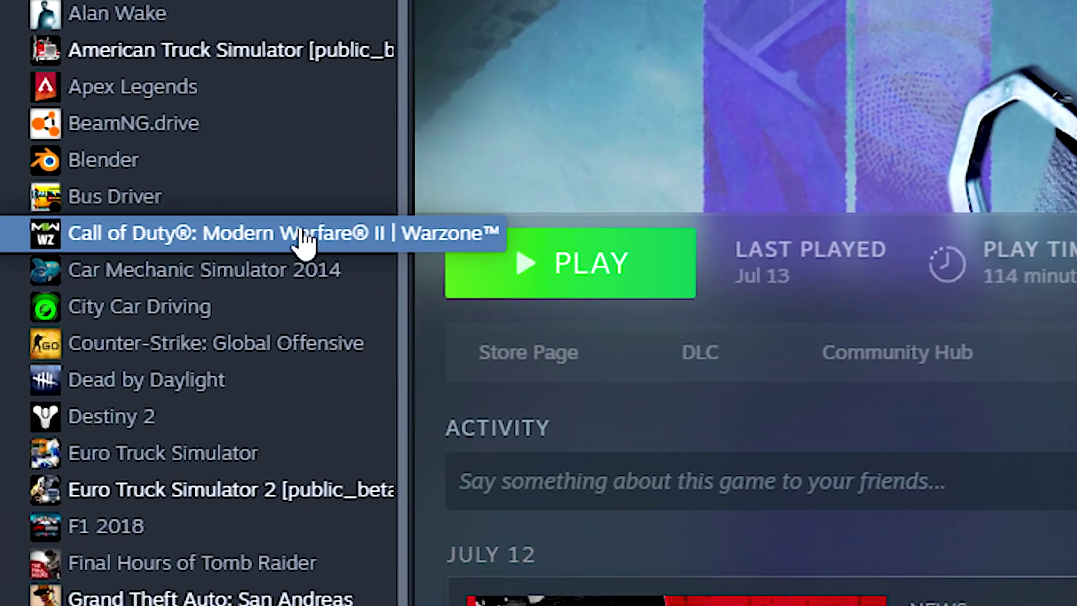
Step: Open the Warzone game's Steam Properties on the Installed Files section
right_click(287, 194)
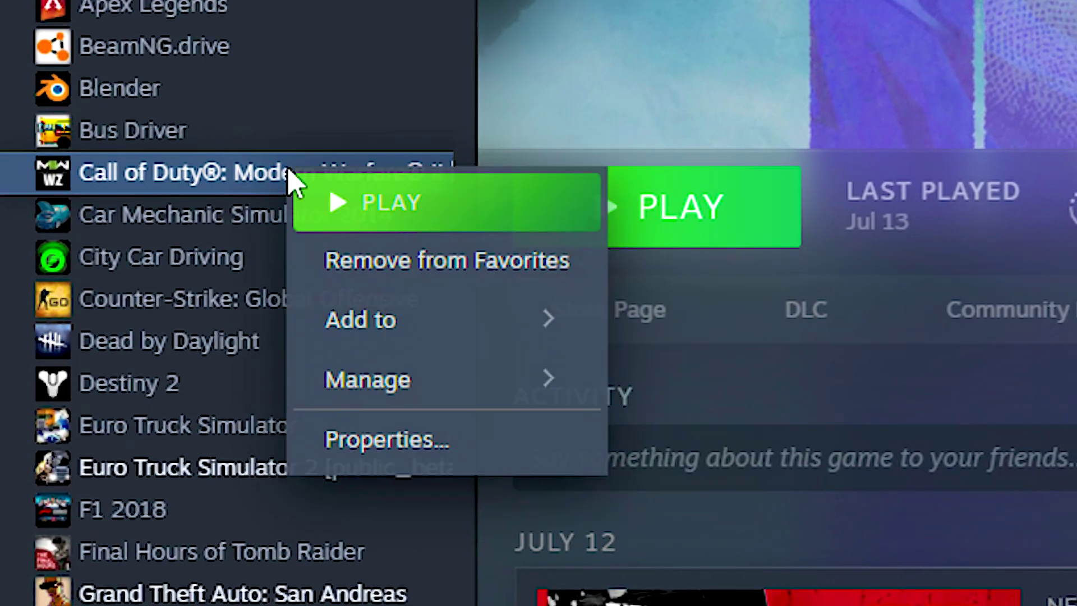
left_click(484, 459)
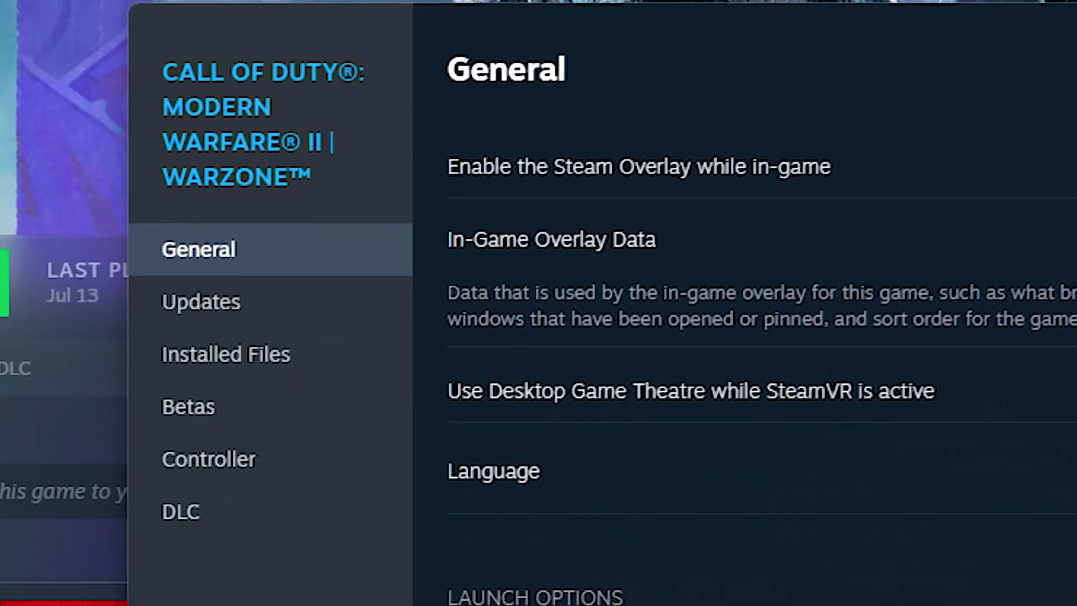
left_click(255, 377)
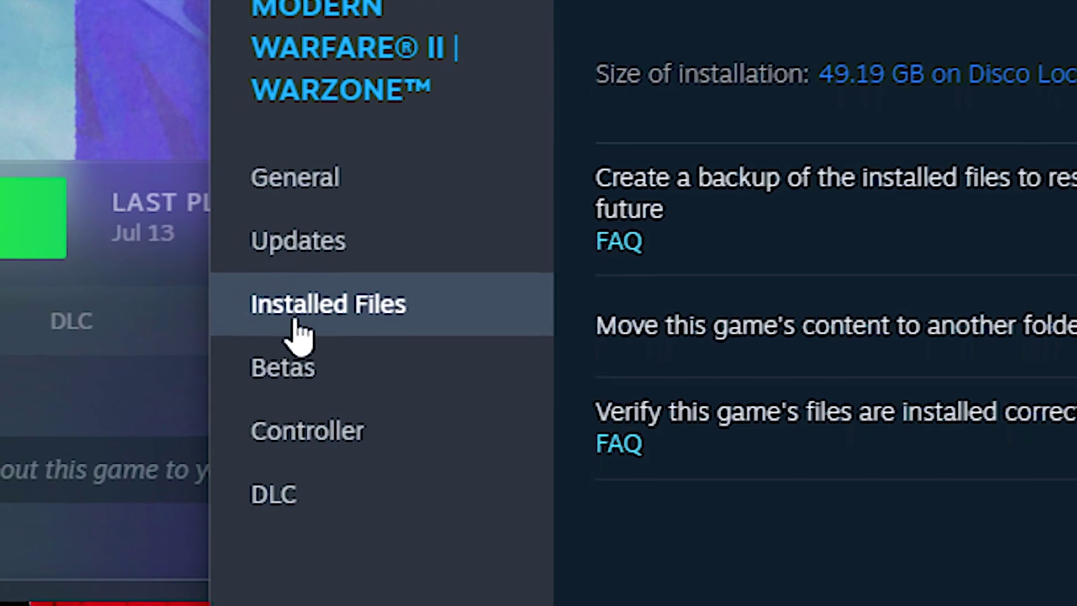
Step: In the game's install folder, tick Disable fullscreen optimizations for cod.exe and apply
left_click(764, 240)
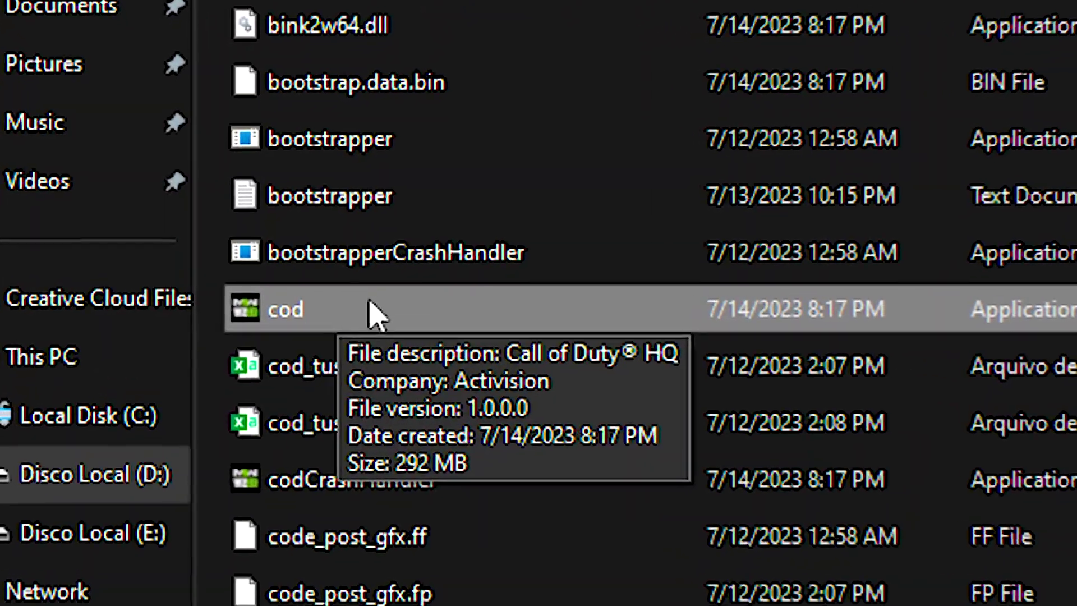
right_click(306, 280)
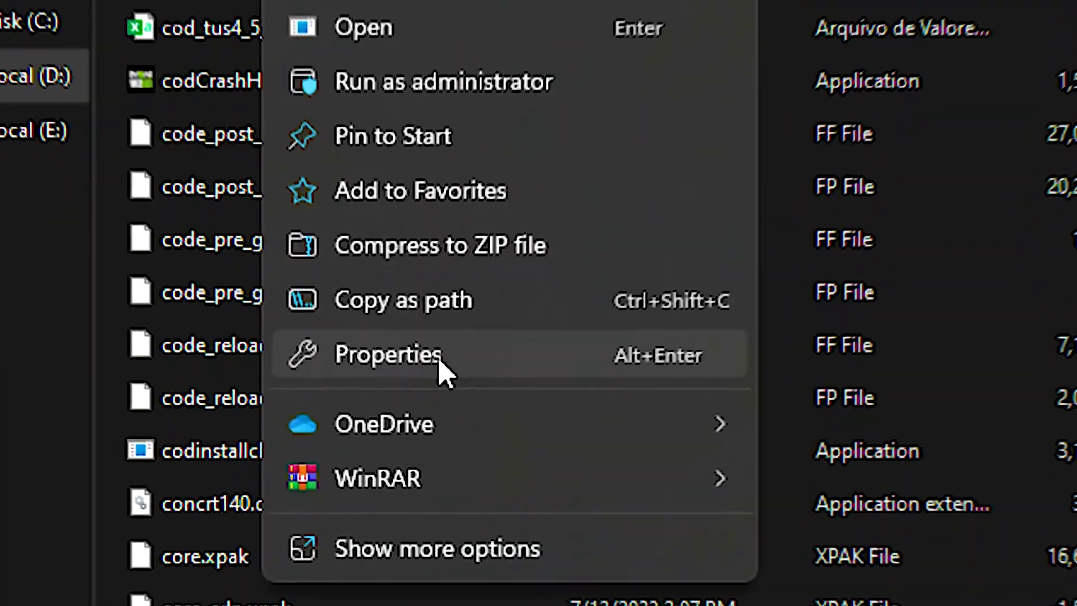
left_click(442, 365)
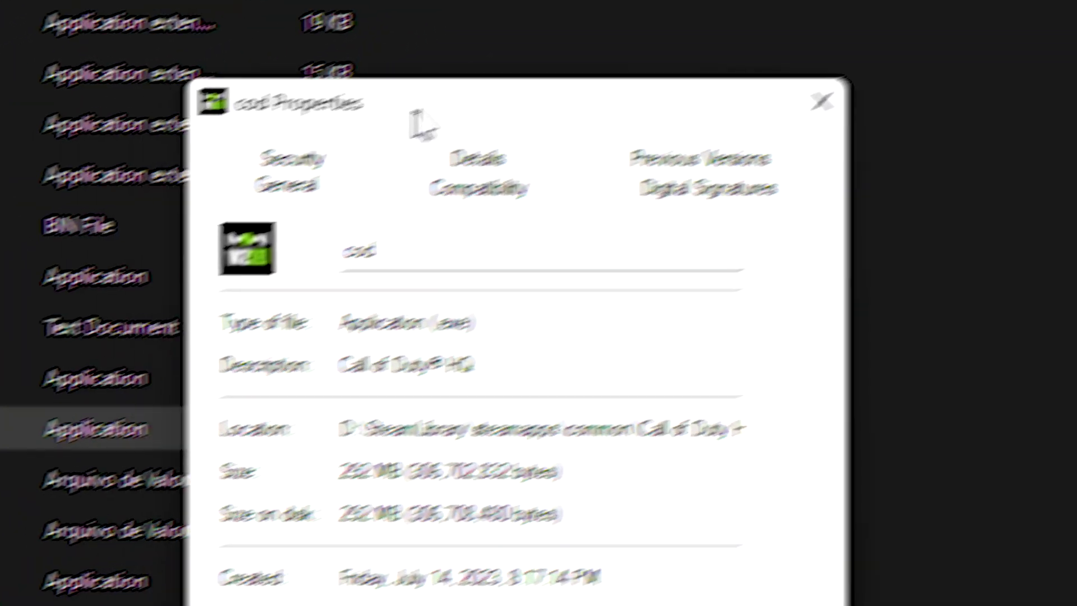
left_click(479, 187)
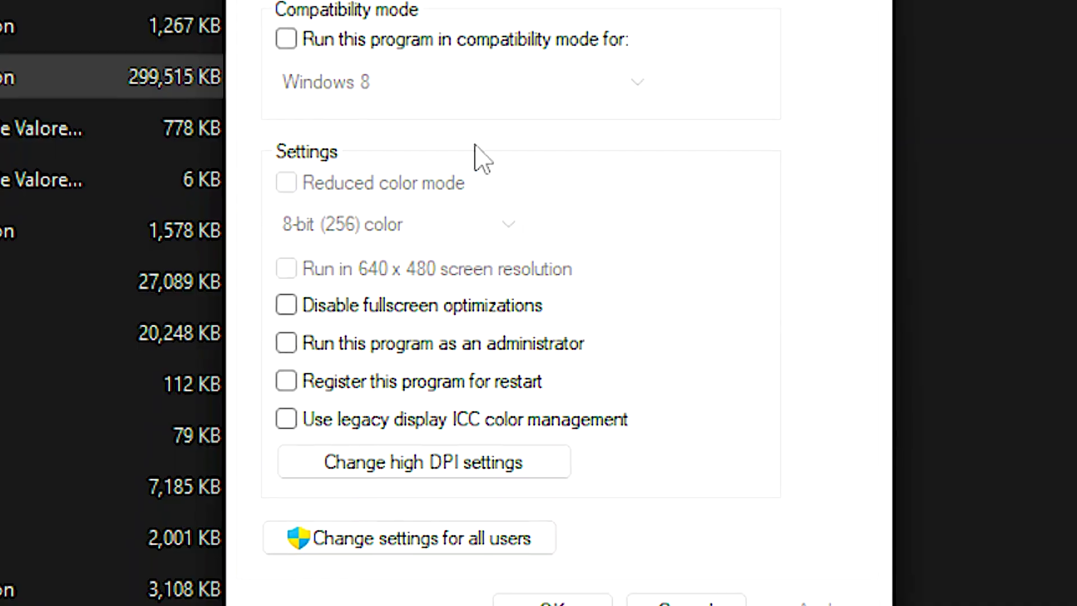
left_click(490, 305)
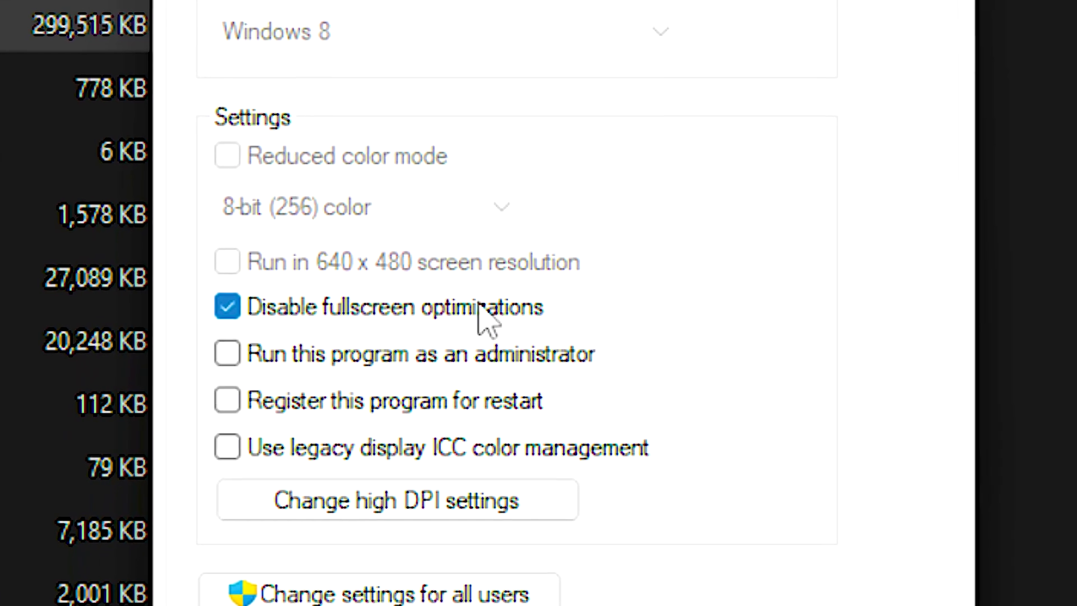
left_click(817, 398)
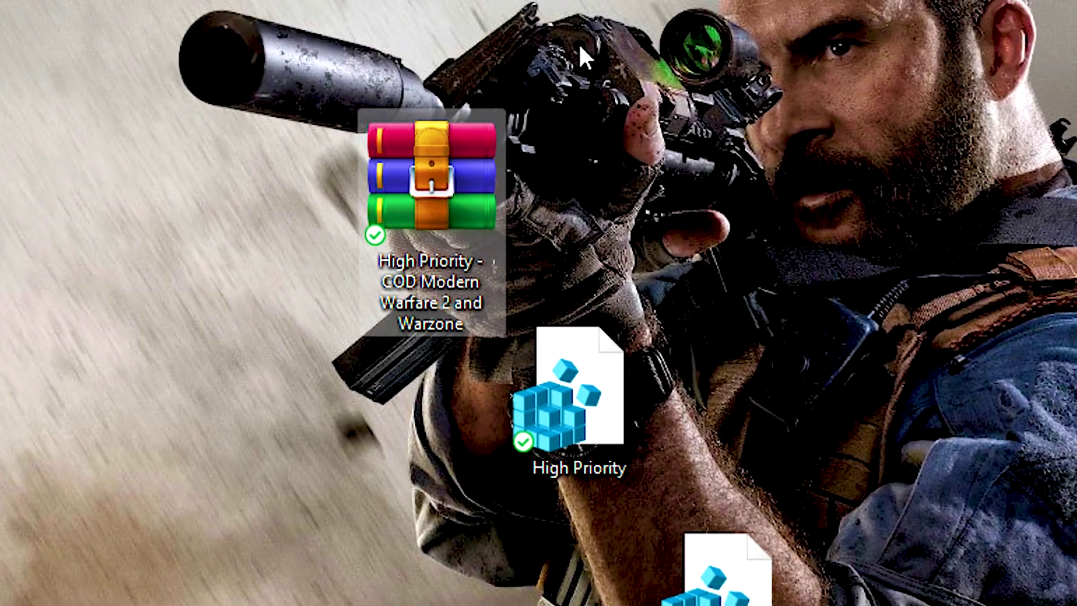
Step: Merge the High Priority.reg file into the registry and confirm the success message
left_click_drag(577, 73, 393, 275)
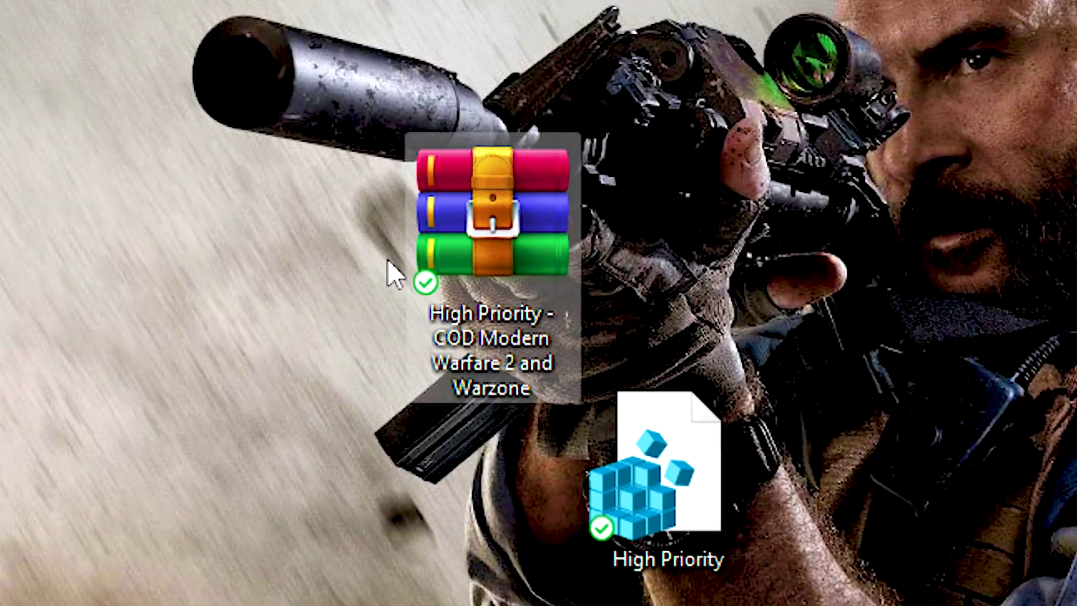
left_click_drag(842, 389, 650, 413)
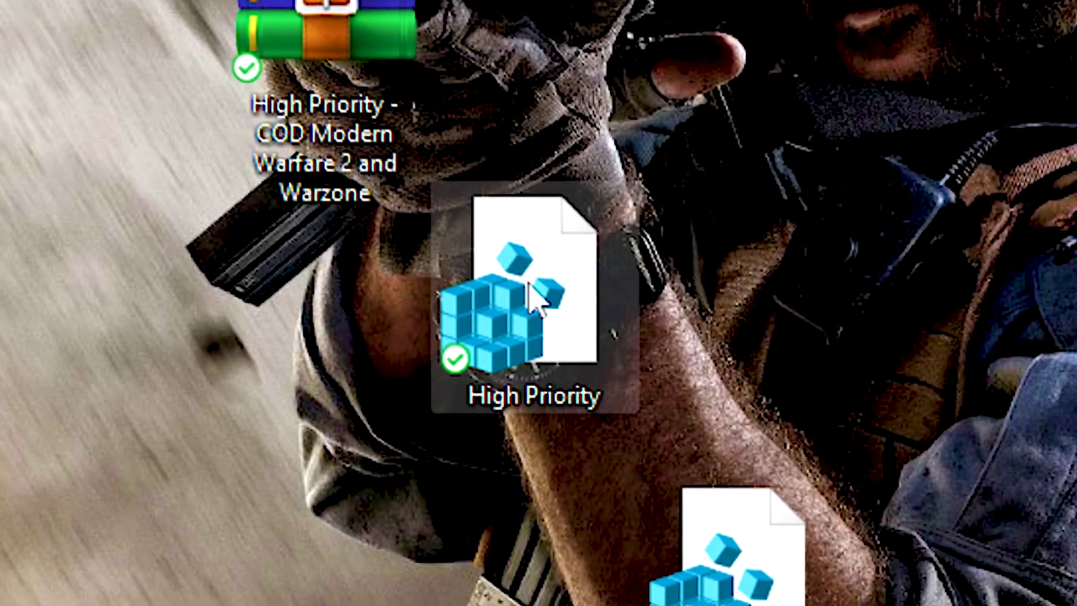
right_click(533, 300)
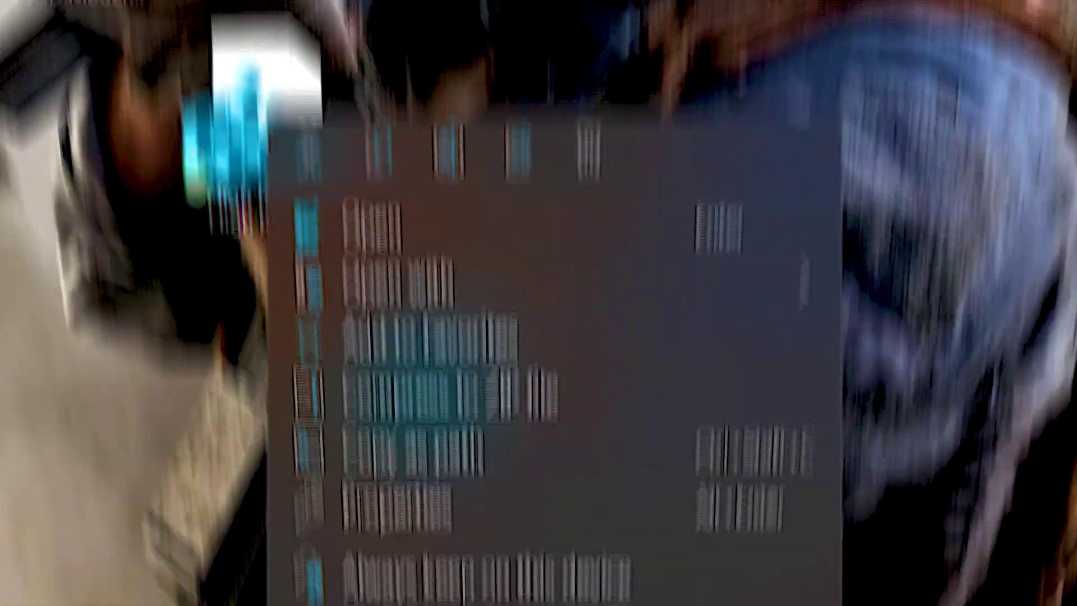
left_click(414, 327)
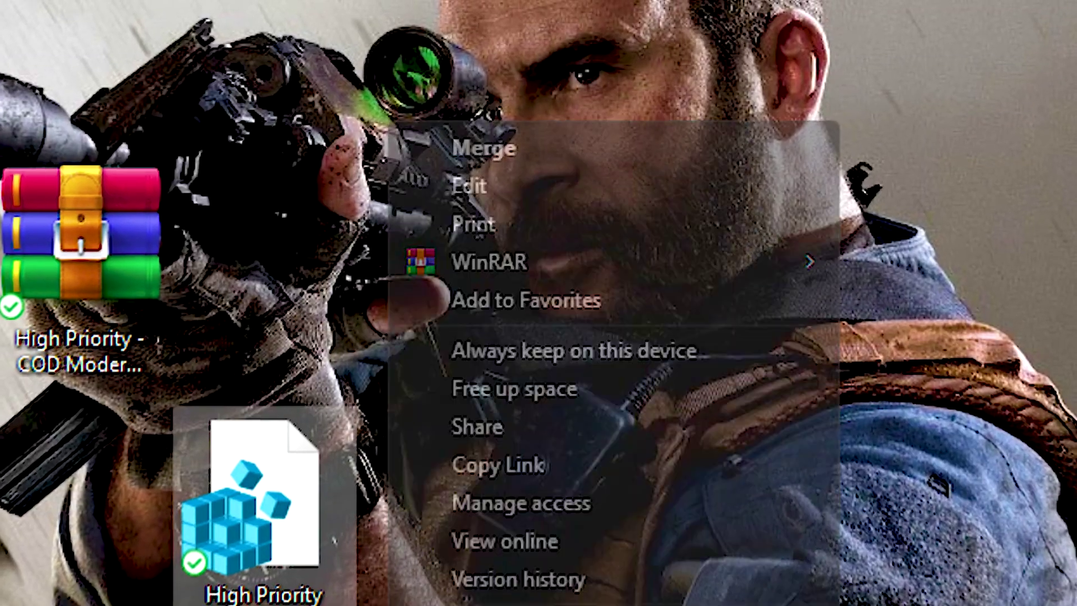
left_click(555, 150)
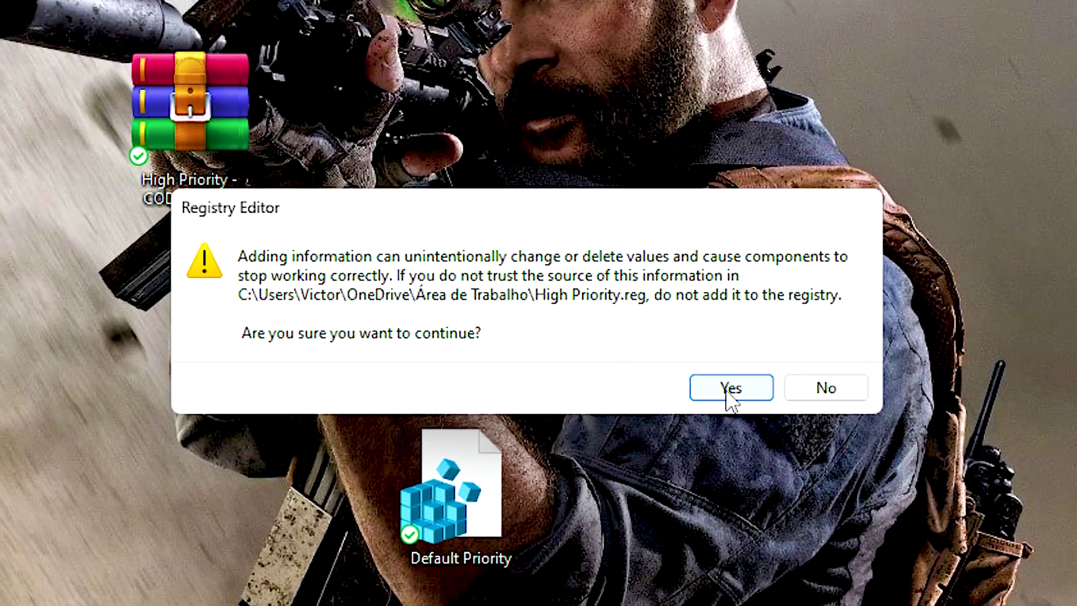
left_click(729, 389)
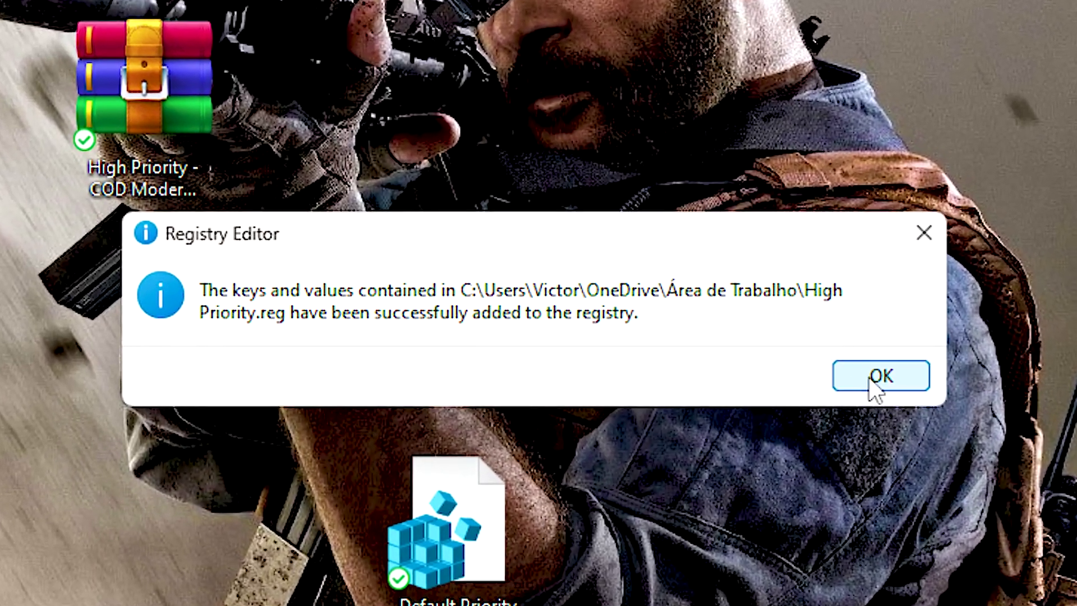
left_click(878, 377)
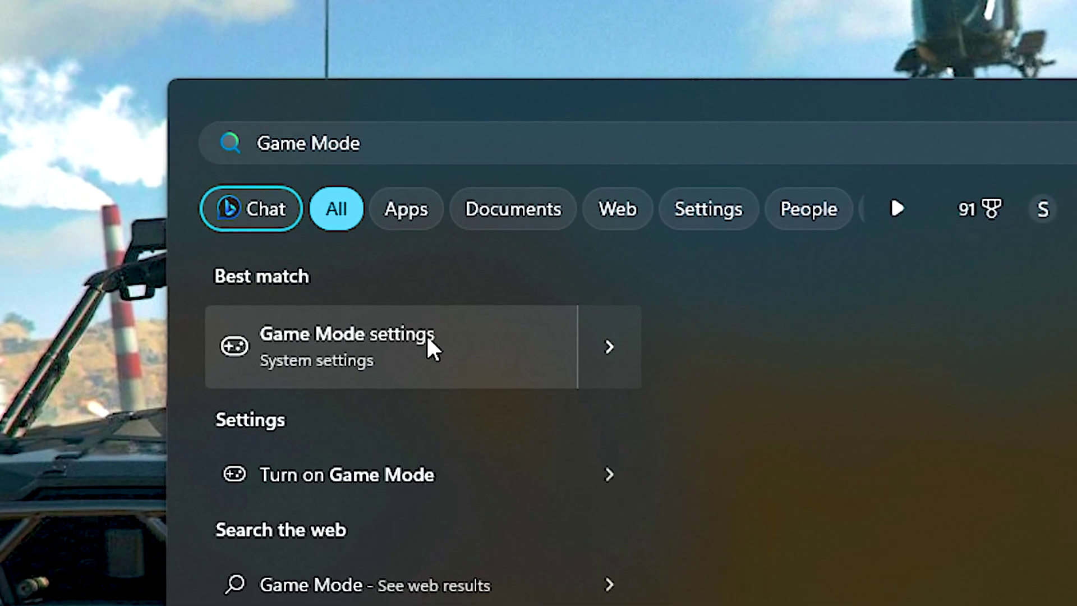
Step: Check Game Mode is on, then open Call of Duty HQ's graphics preference options
left_click(359, 345)
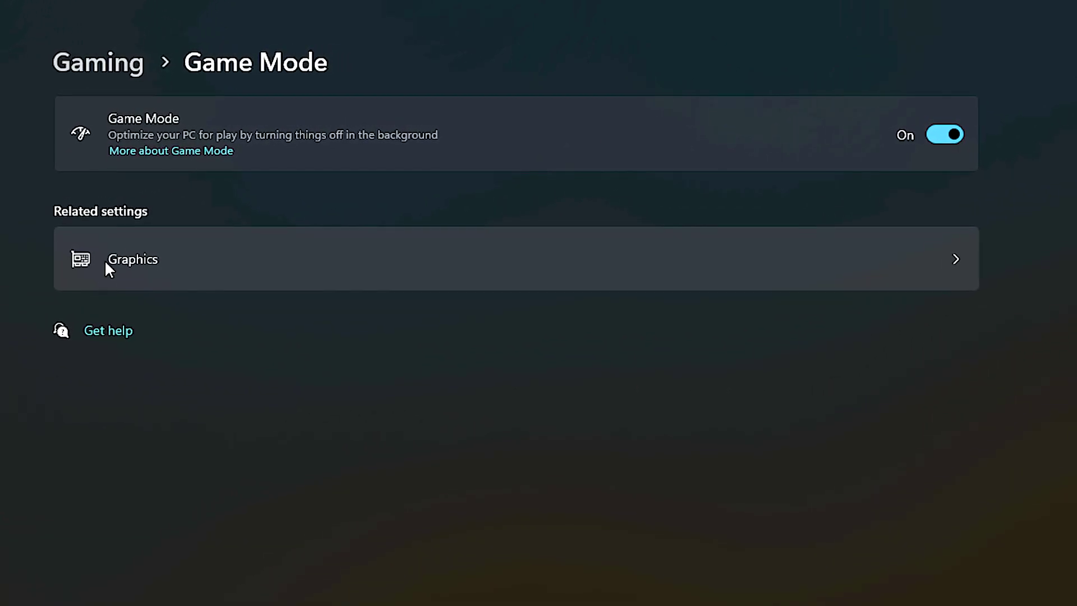
left_click(146, 266)
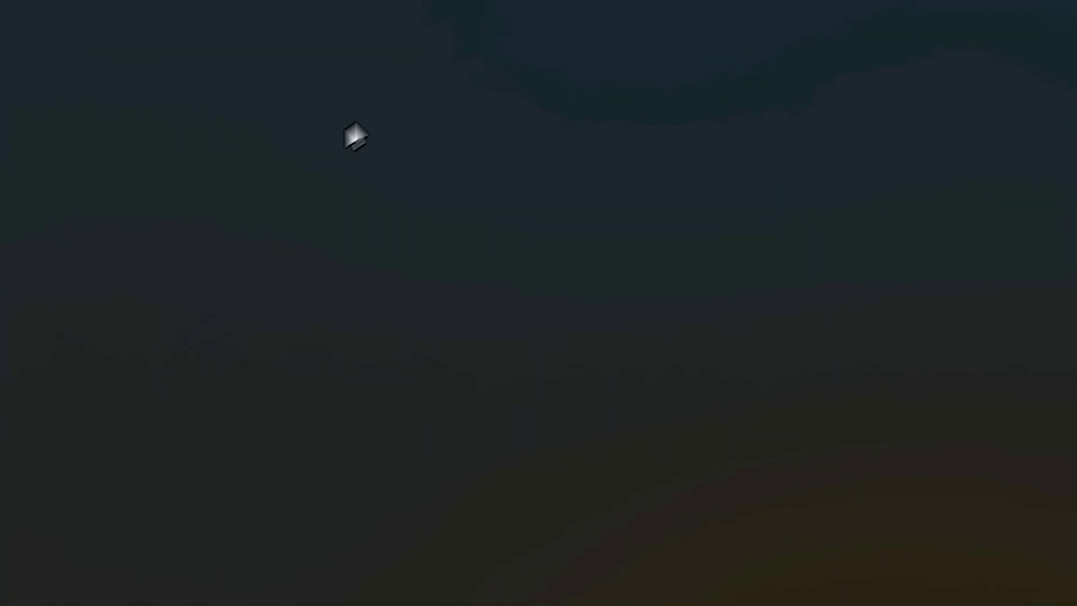
left_click(383, 343)
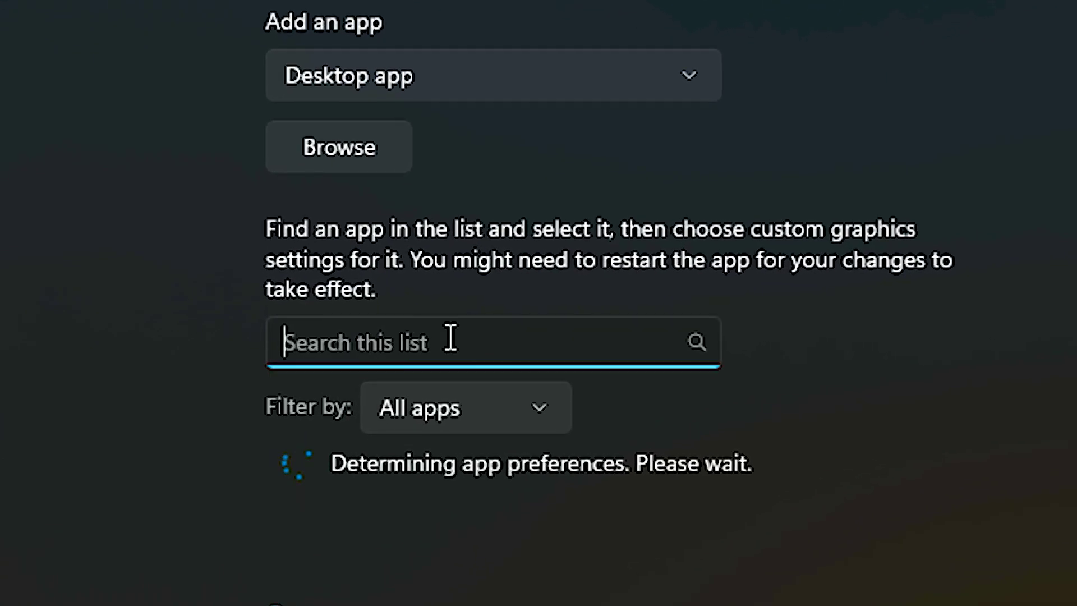
type("Call of Duty")
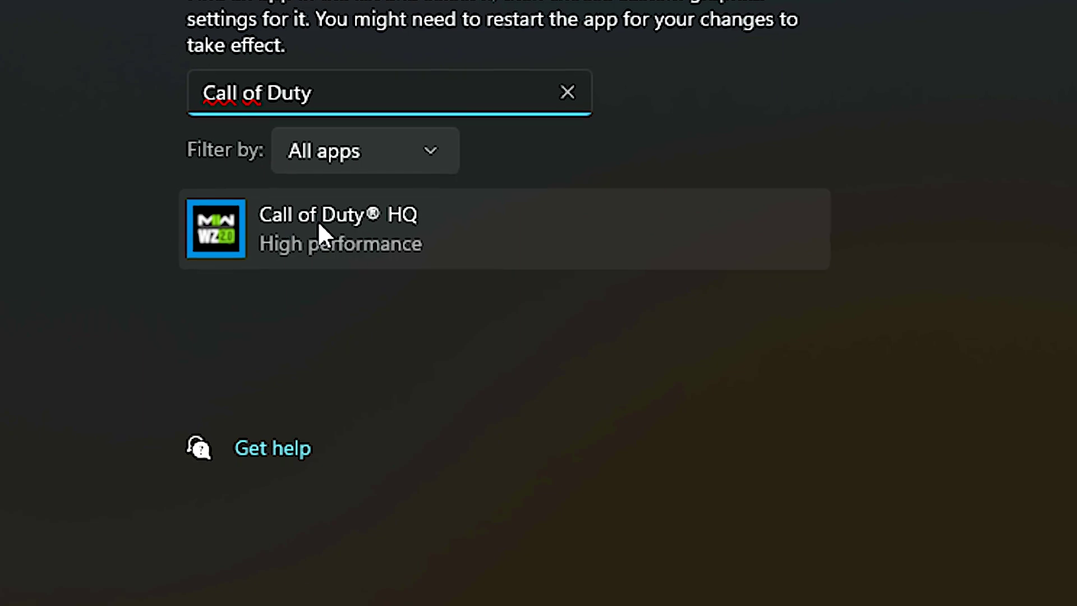
left_click(331, 242)
left_click(599, 417)
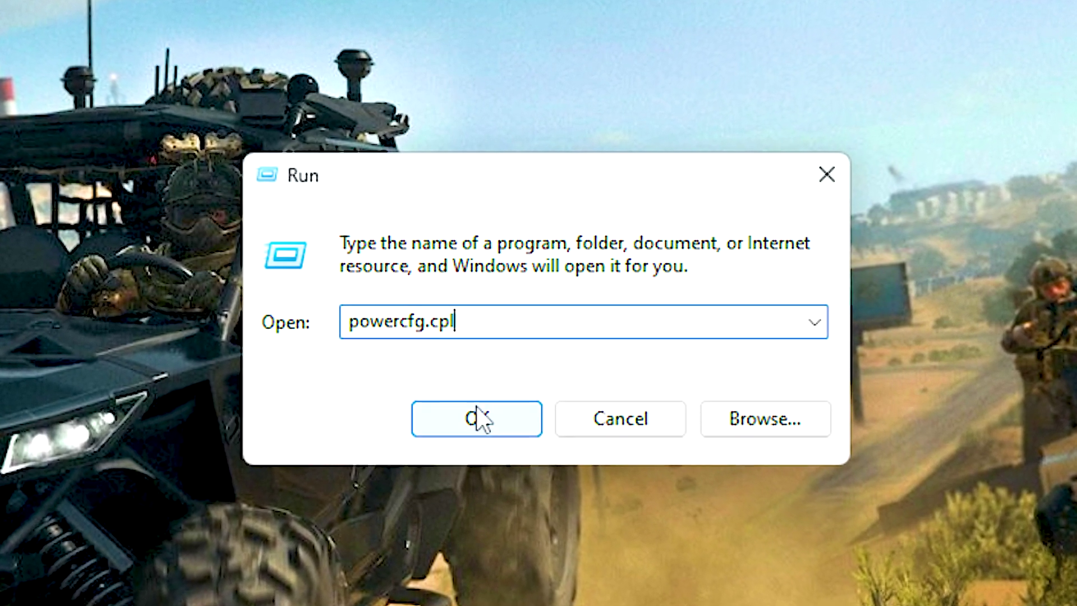
Step: Run powercfg.cpl to bring up the Power Options control panel
left_click(479, 422)
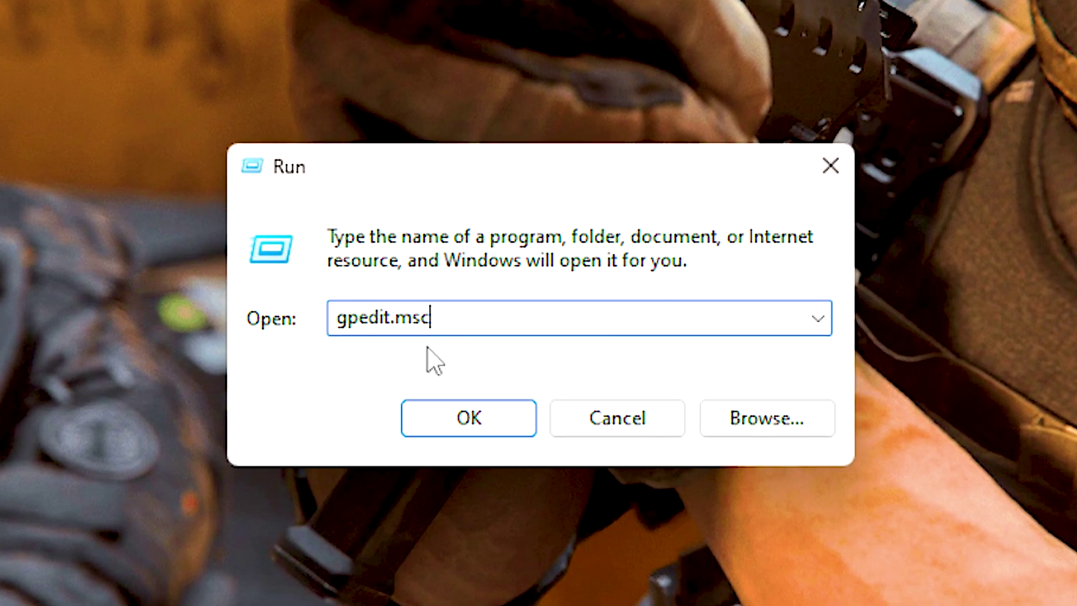
Step: Set 'Let Windows apps run in the background' to Enabled with Force Deny for all apps
left_click(456, 431)
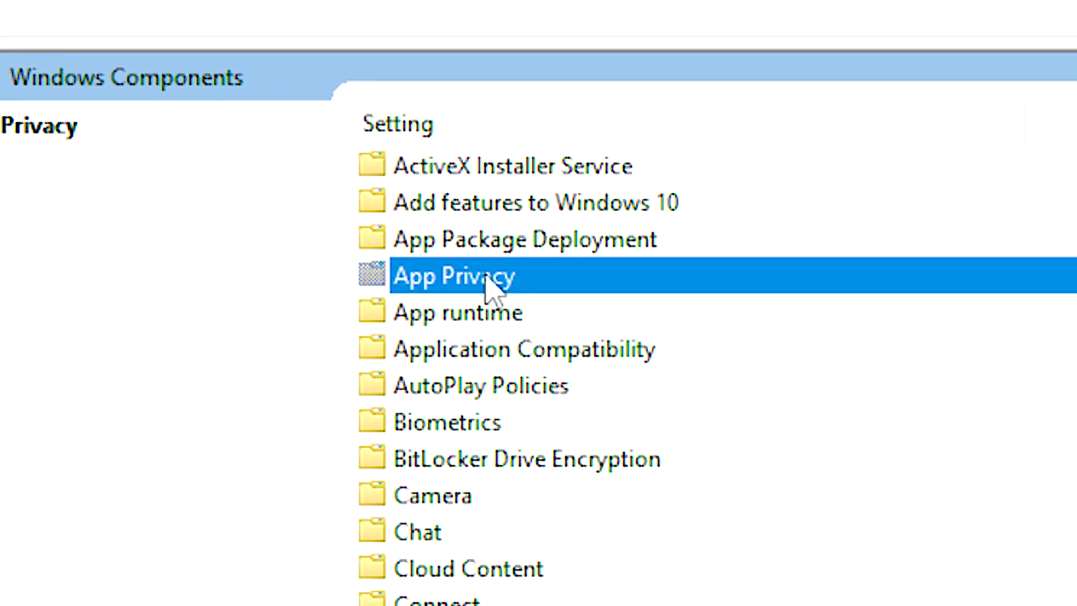
double_click(451, 289)
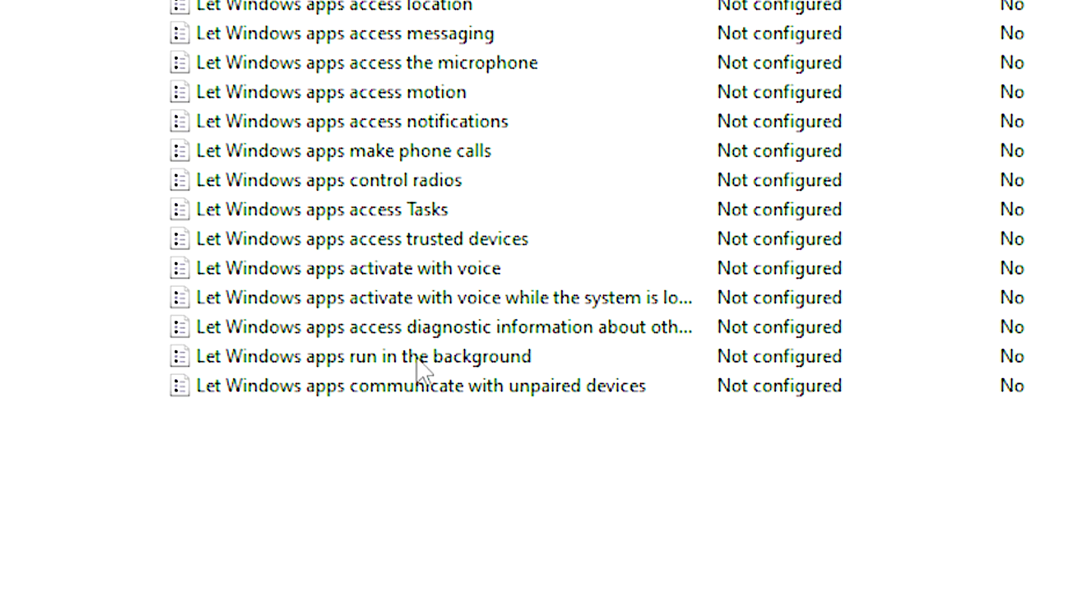
left_click(418, 362)
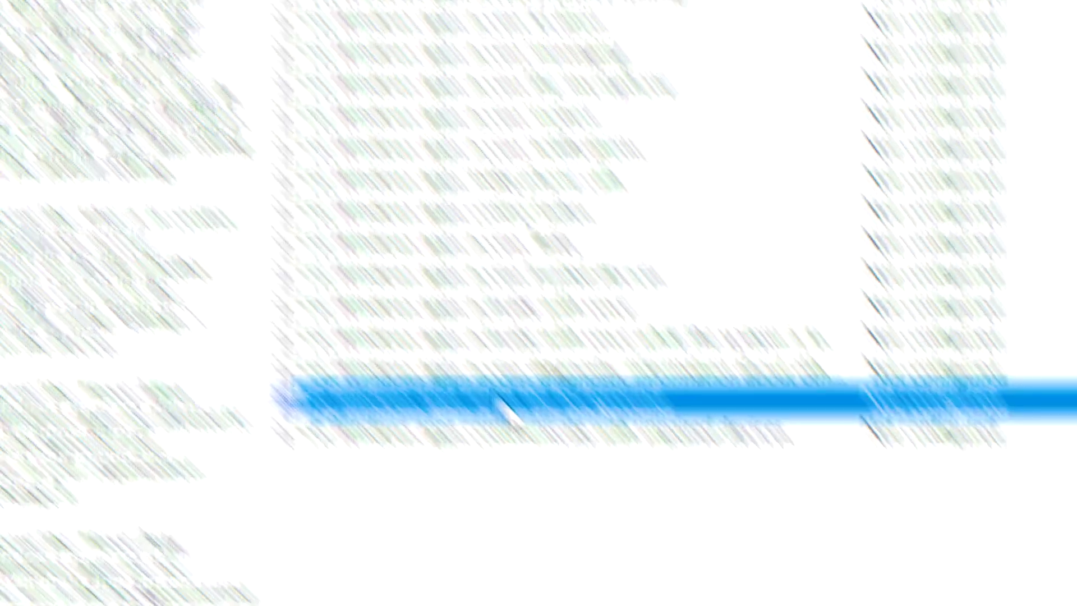
double_click(508, 401)
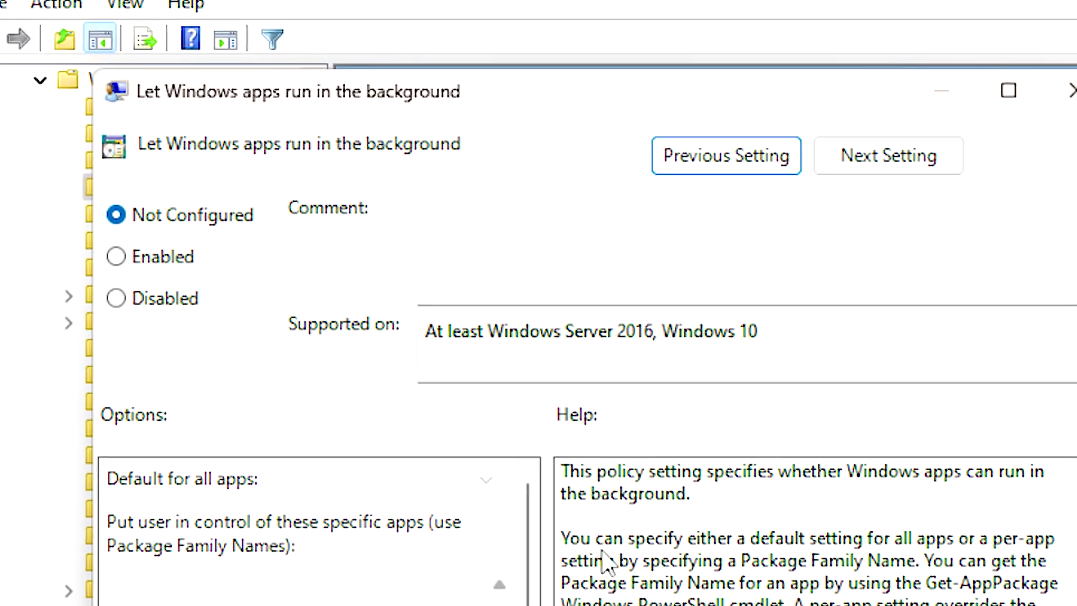
left_click(163, 289)
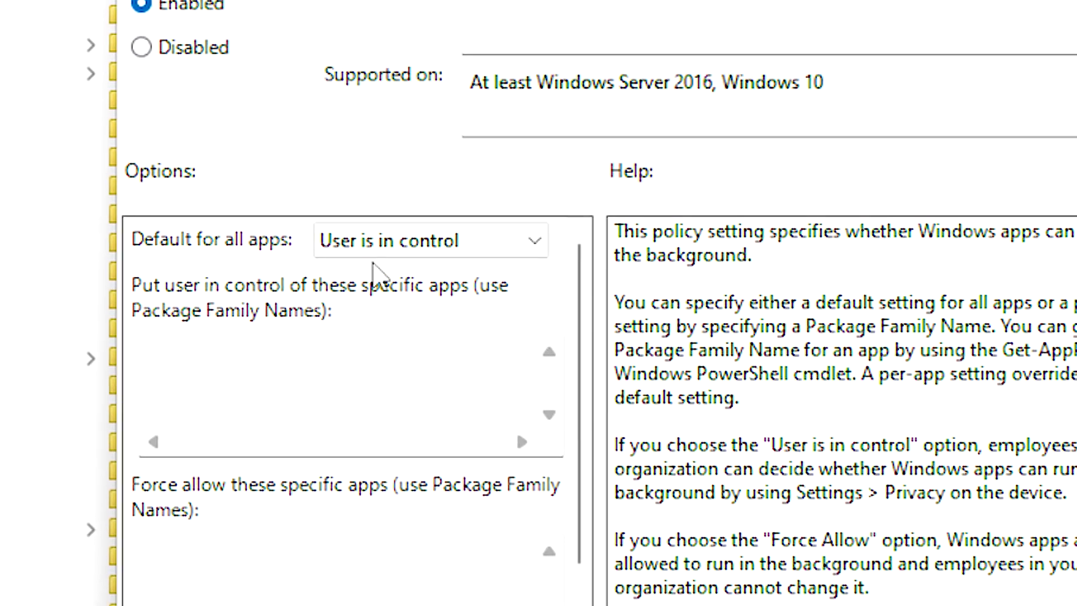
left_click(353, 238)
left_click(381, 311)
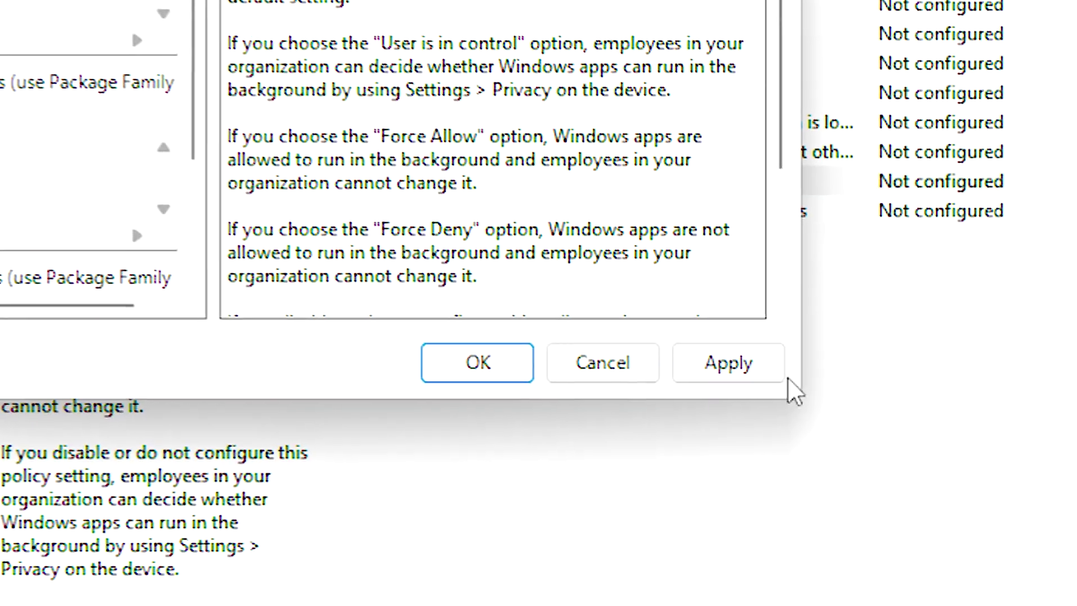
left_click(704, 359)
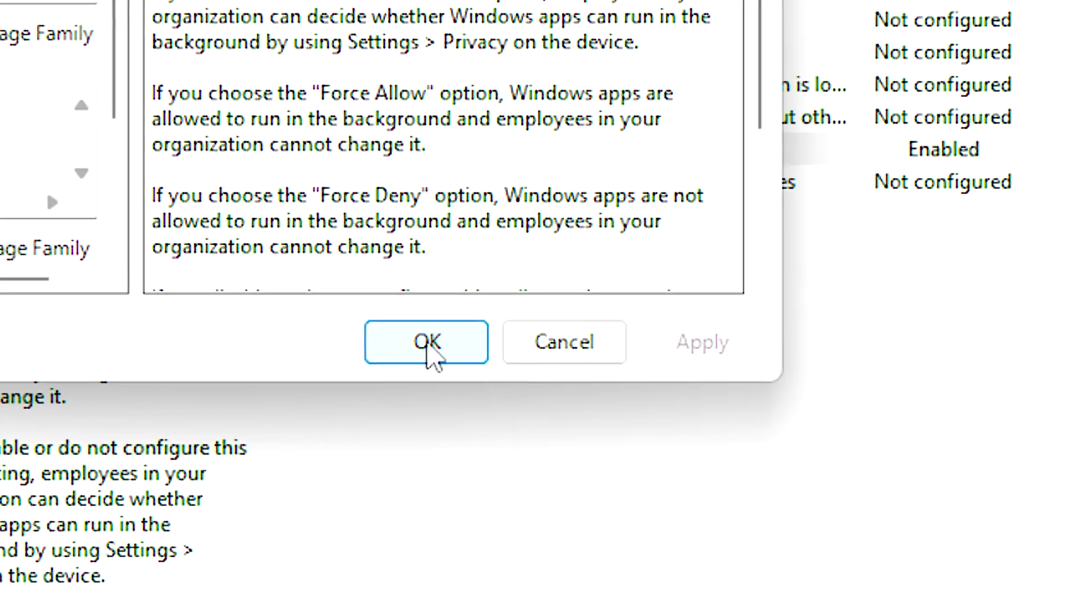
left_click(387, 317)
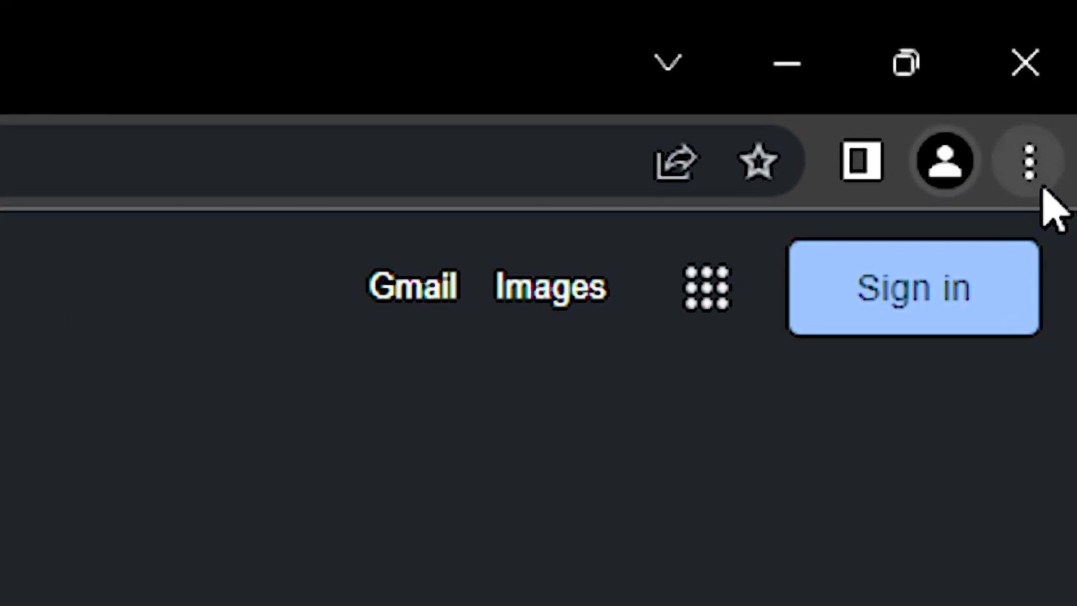
Step: Show Chrome's three-dot main menu to reach Settings
left_click(1018, 173)
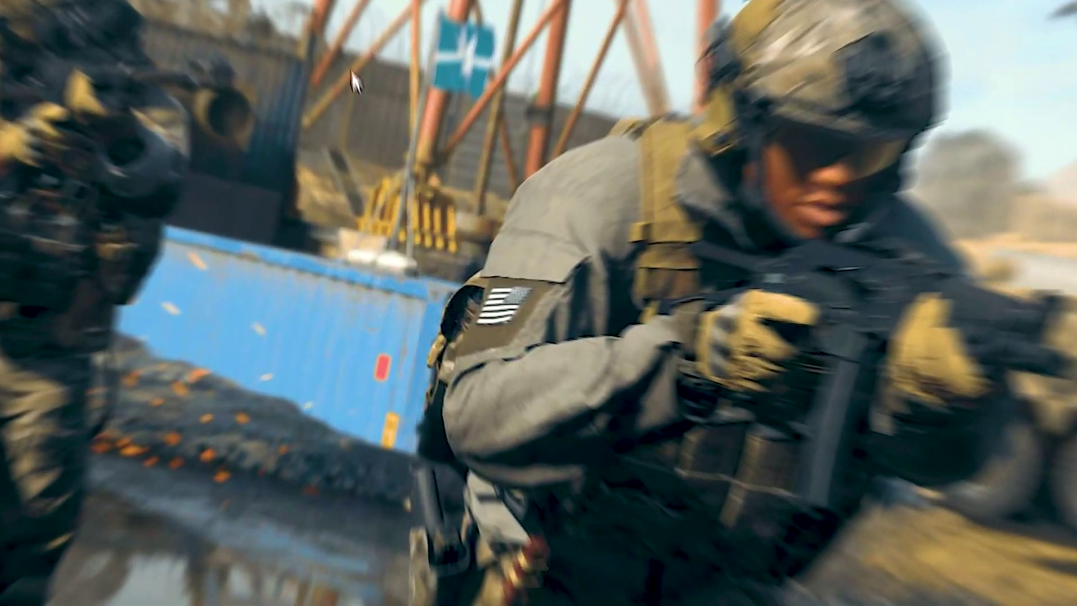
Step: Launch NVIDIA Control Panel from the desktop menu and review Manage 3D settings' Global Settings
right_click(387, 140)
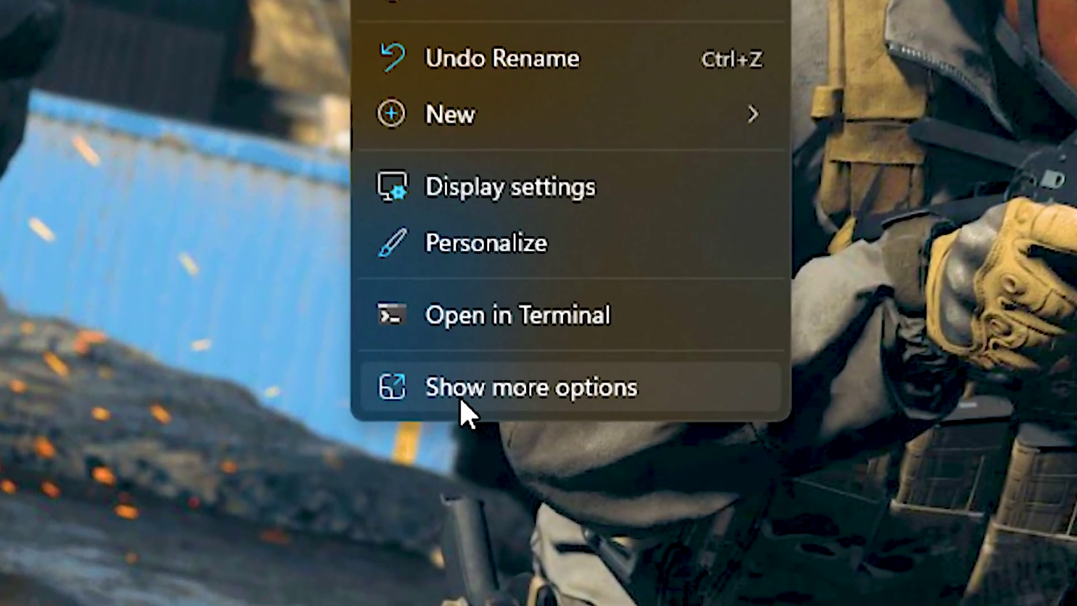
left_click(505, 420)
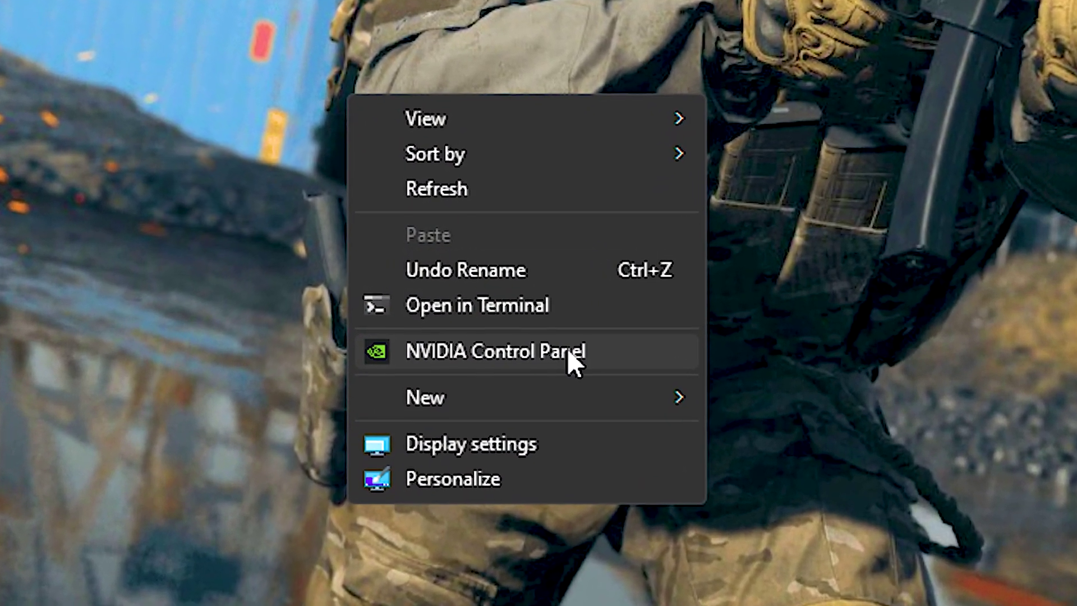
left_click(503, 345)
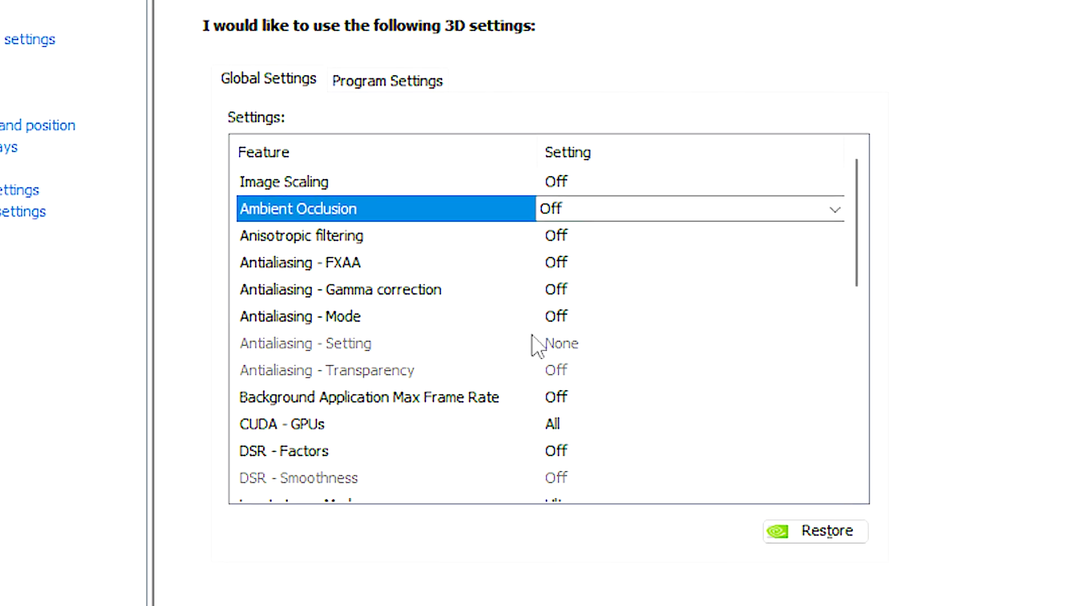
scroll(767, 321, "down", 4)
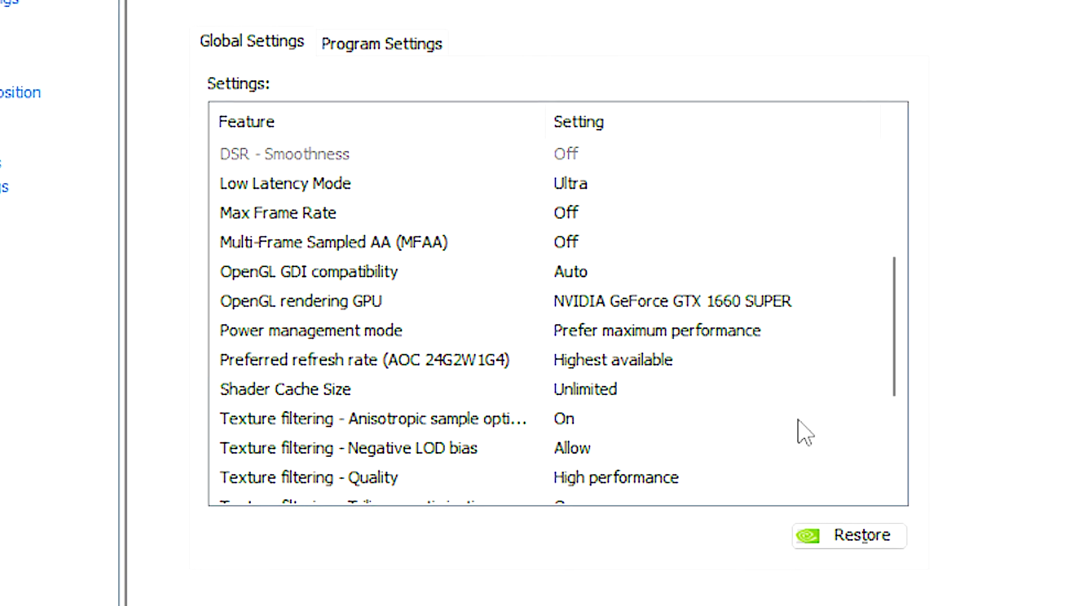
left_click_drag(895, 375, 885, 494)
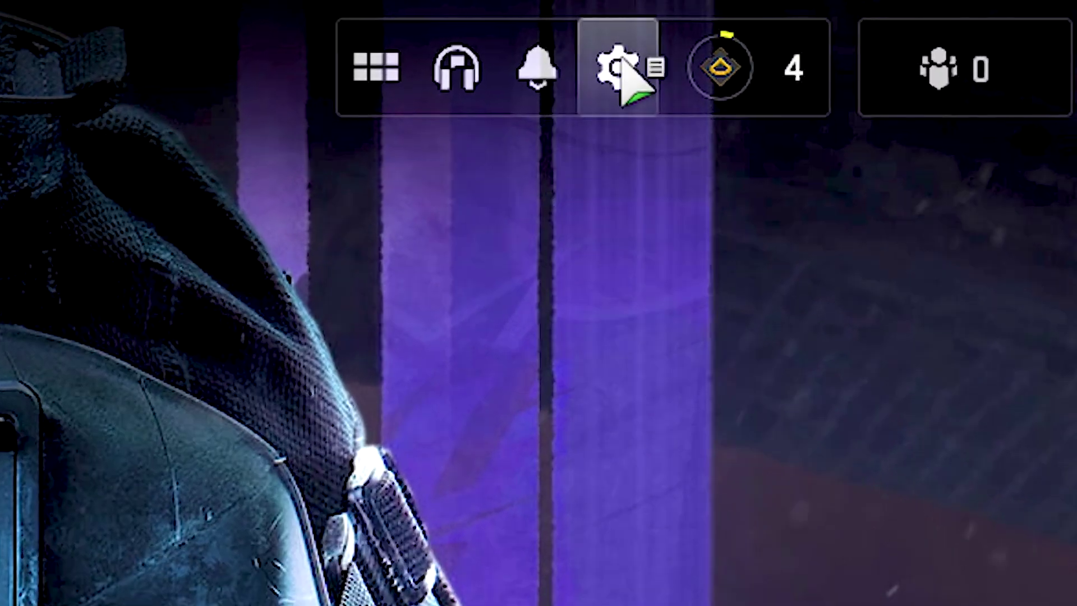
Step: Turn off Dynamic Resolution and both V-Sync options in Warzone's Graphics settings
left_click(619, 74)
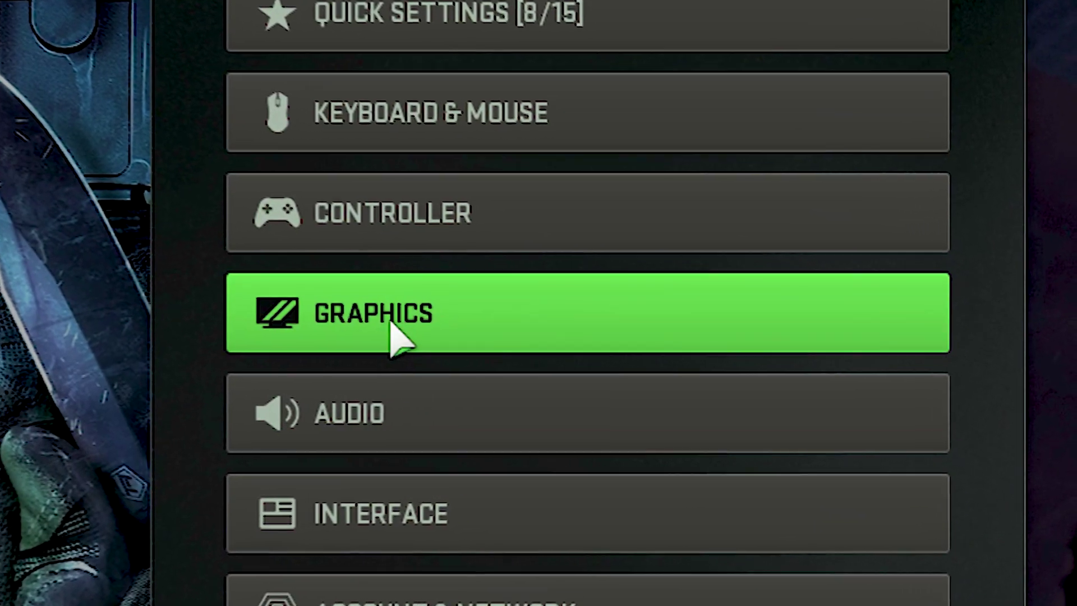
left_click(877, 381)
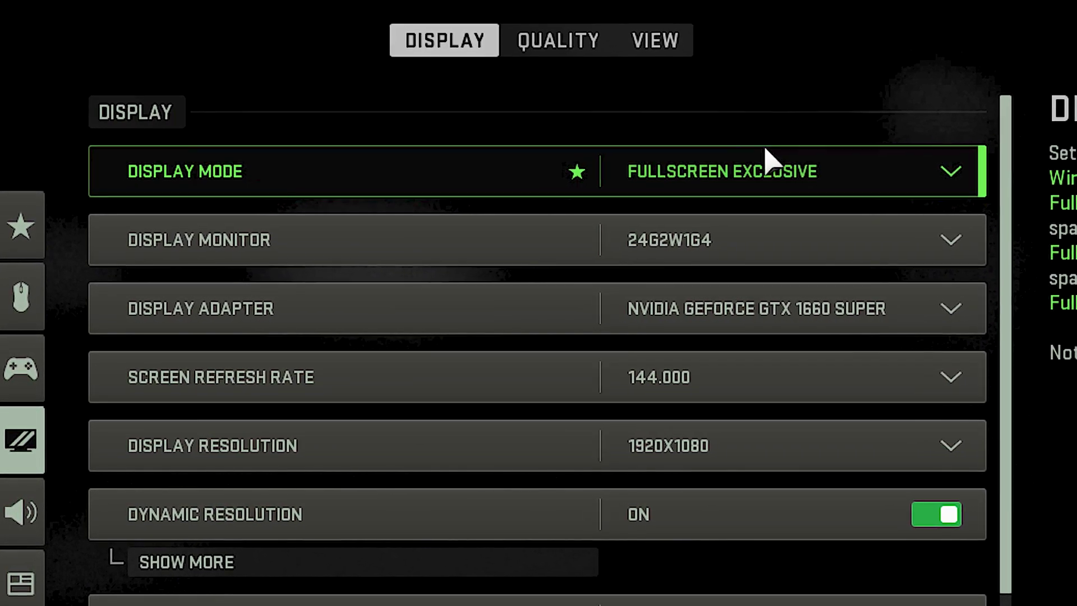
left_click(964, 515)
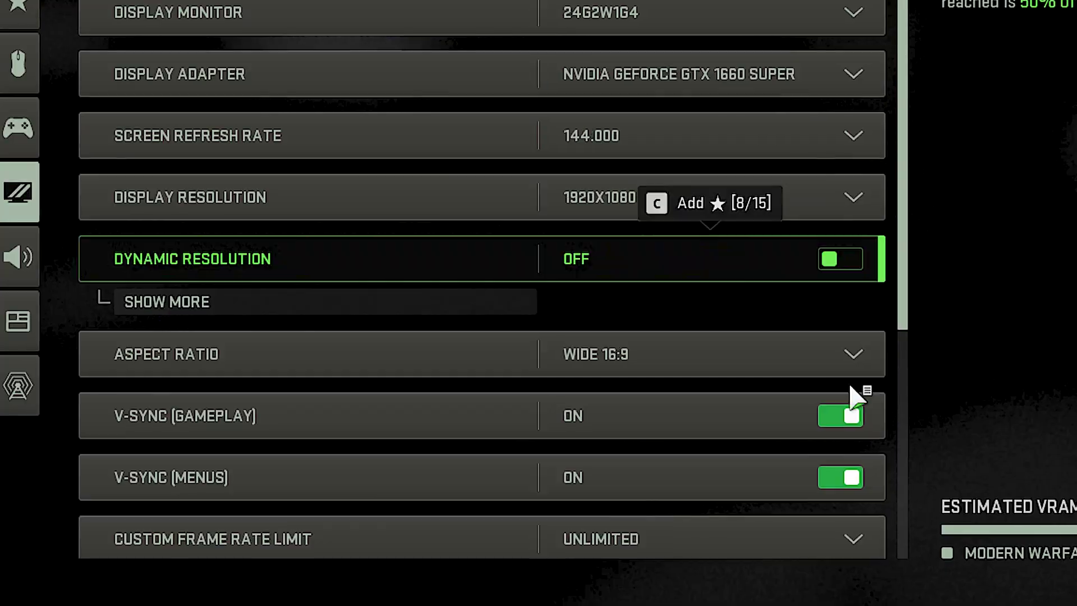
left_click(861, 419)
left_click(853, 481)
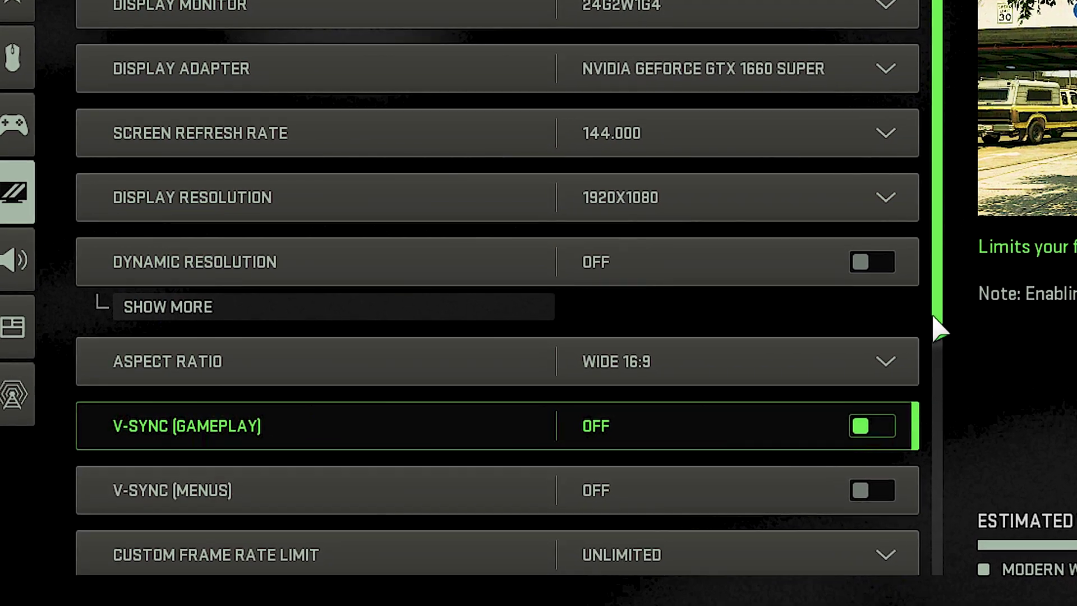
scroll(935, 330, "down", 3)
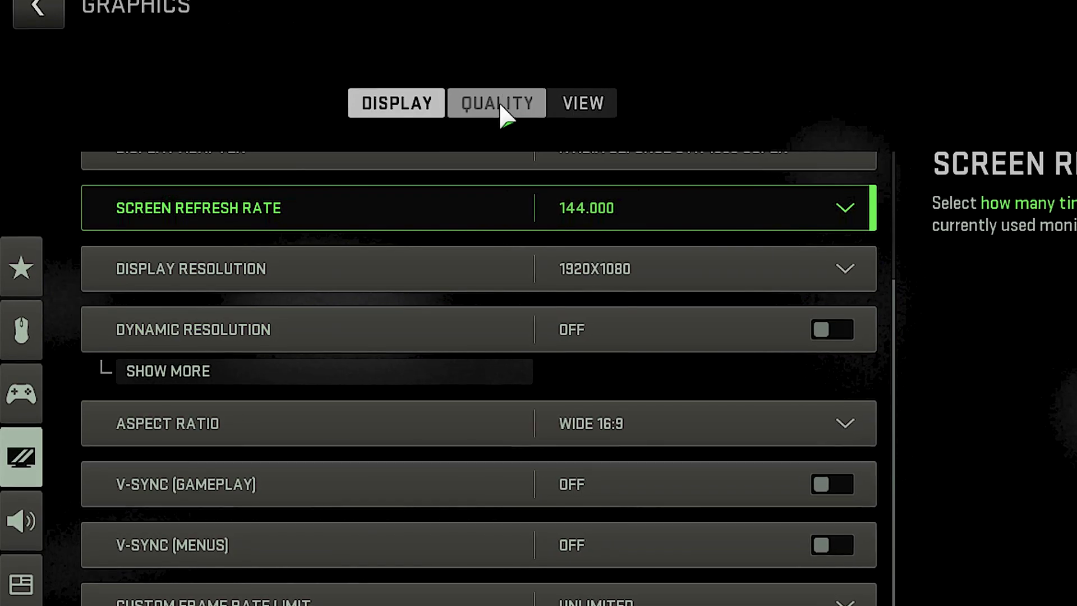
Step: Apply the Minimum quality preset with a render resolution of 75
left_click(491, 103)
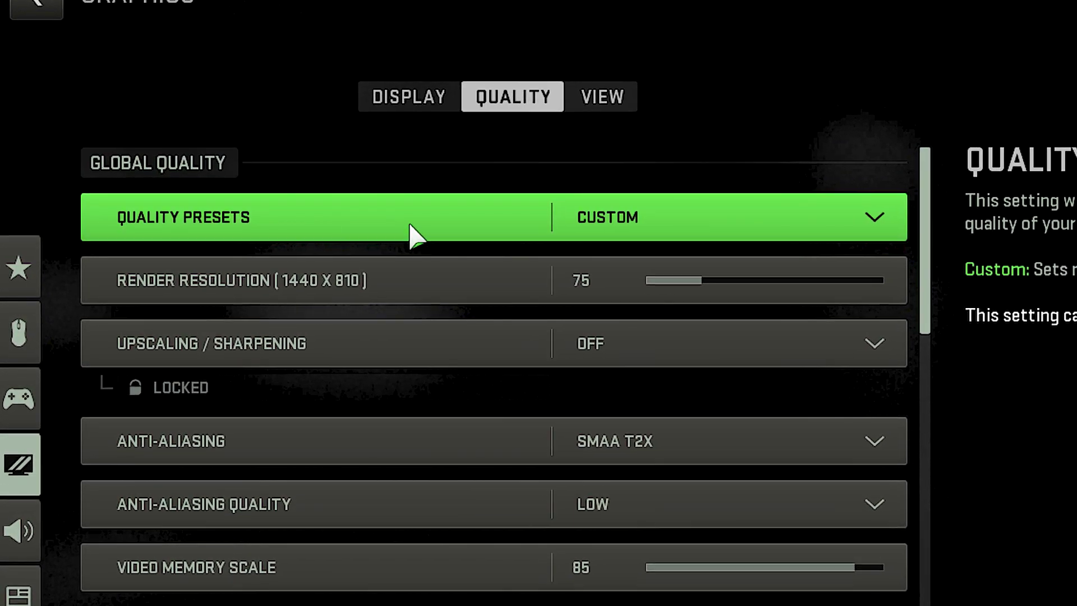
left_click(651, 223)
left_click(630, 335)
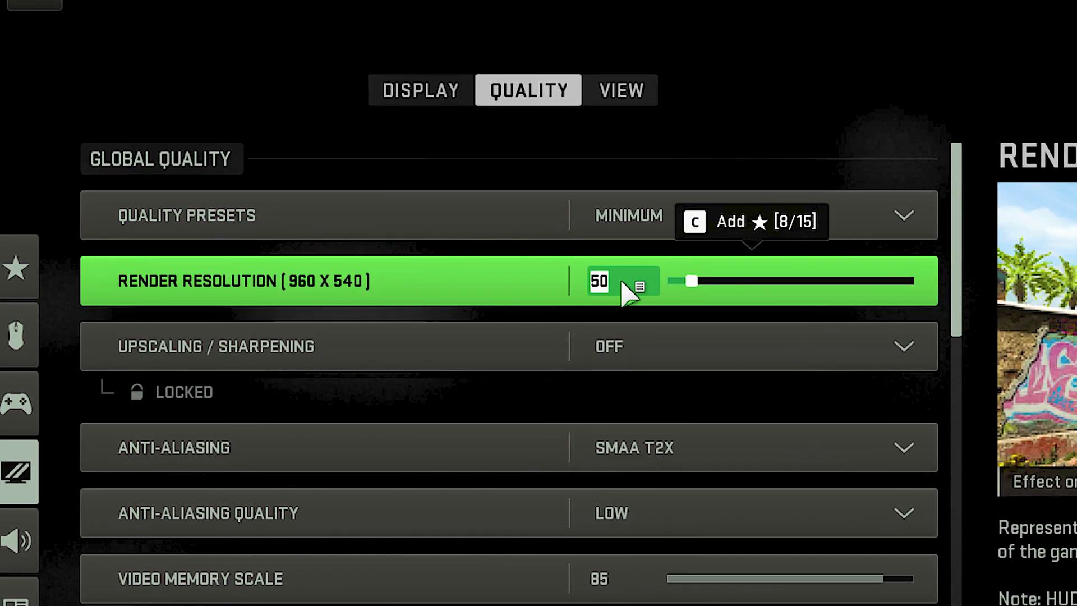
left_click(611, 280)
type("75")
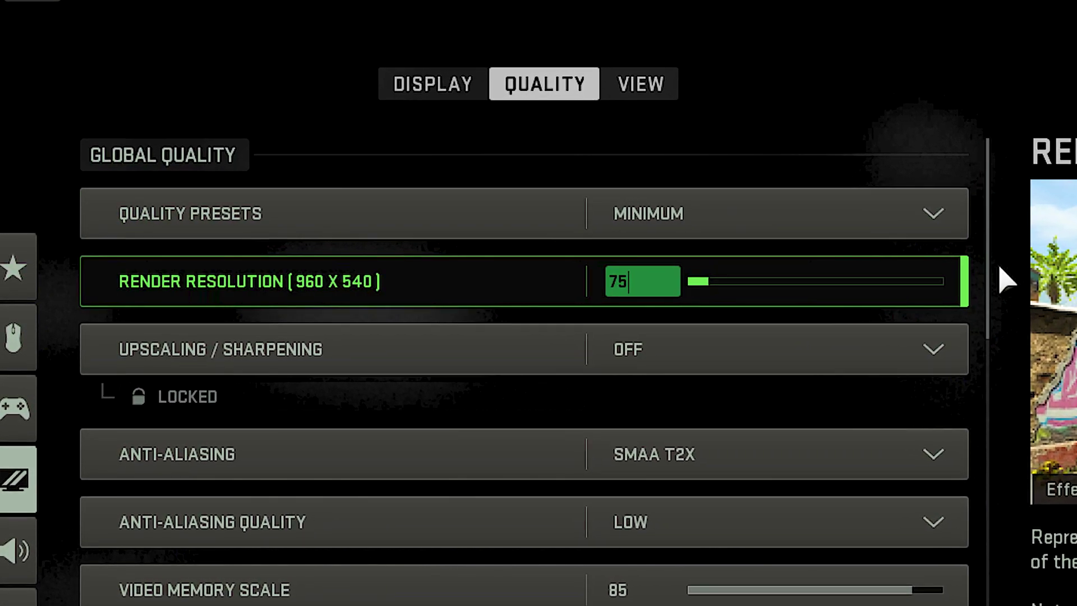
key("Return")
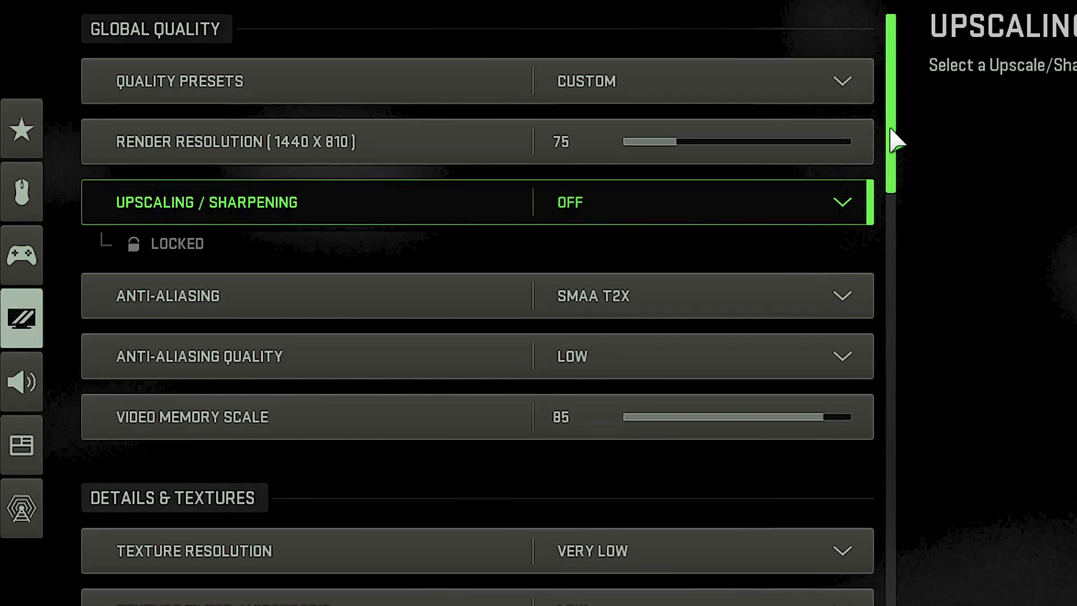
left_click_drag(895, 136, 909, 356)
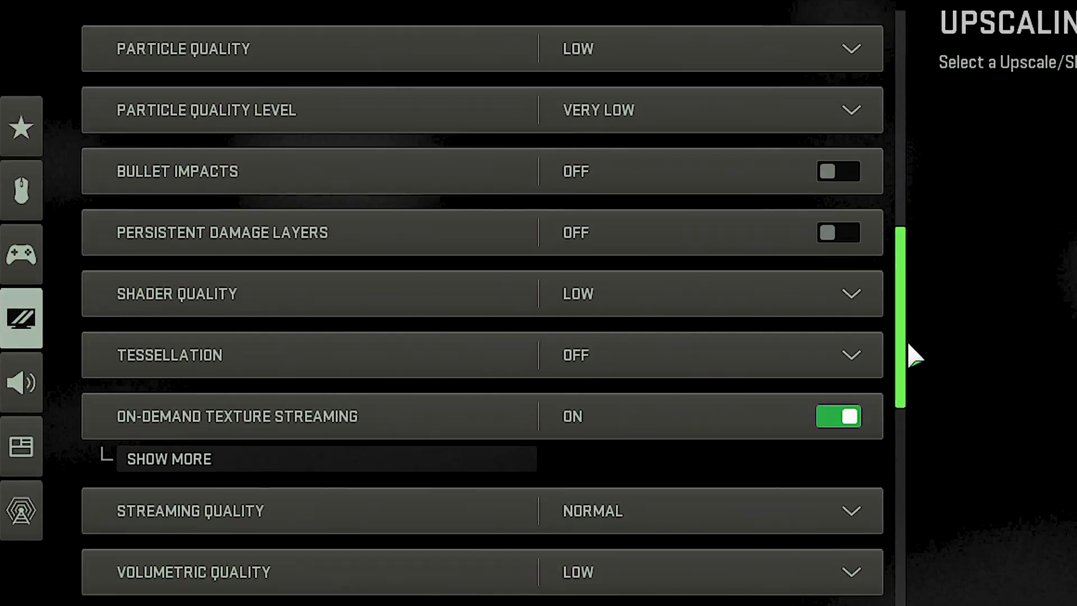
scroll(821, 365, "down", 3)
Step: Set Streaming Quality and Spot Cache to Low and turn off Weapon Motion Blur
left_click(623, 288)
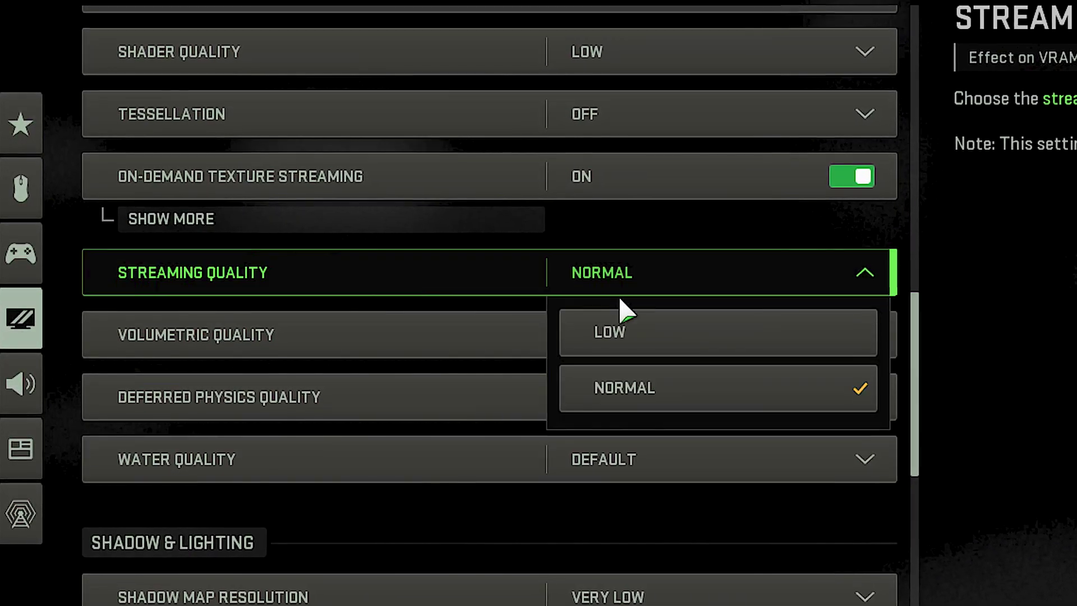
left_click(611, 332)
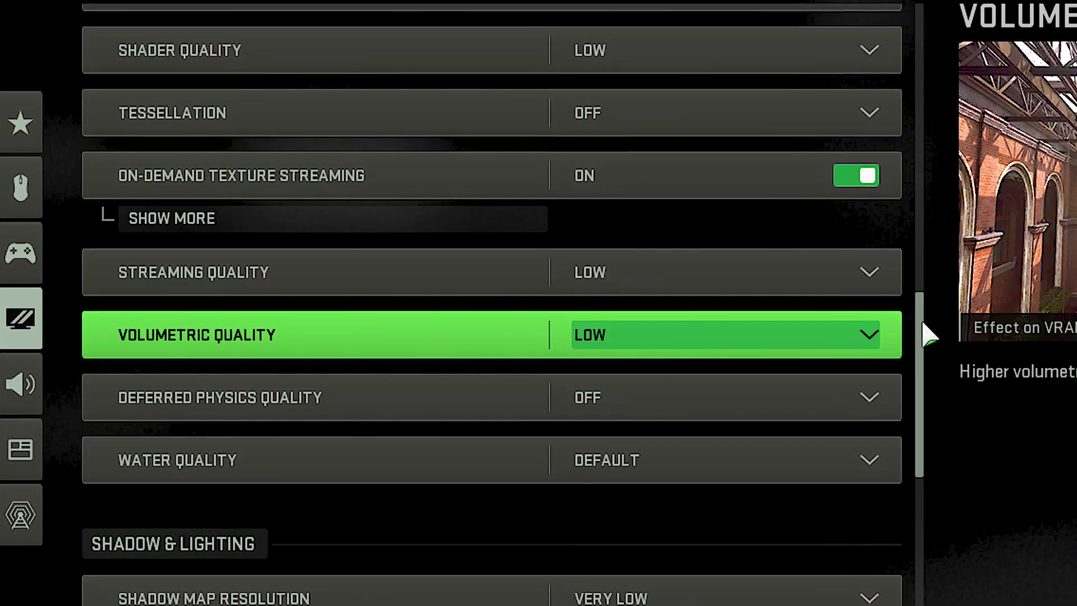
left_click_drag(928, 312, 938, 435)
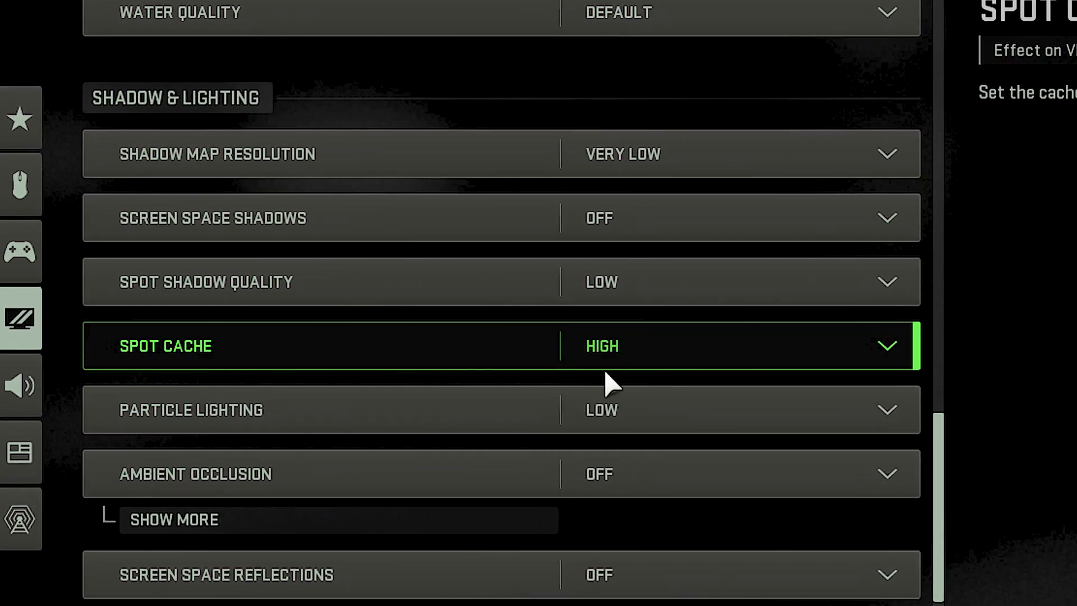
left_click(606, 365)
left_click(631, 403)
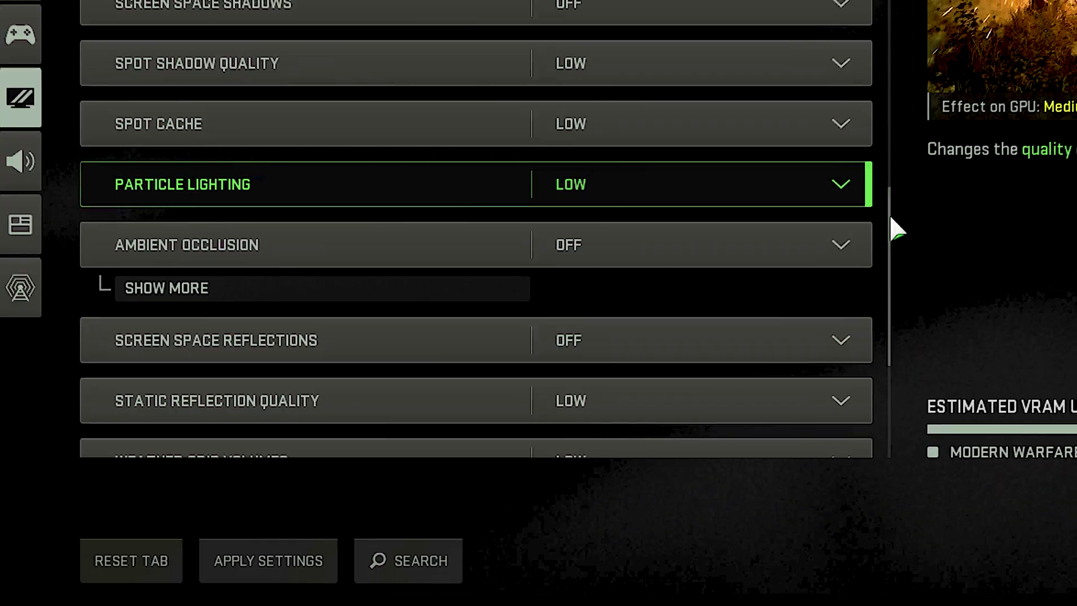
left_click_drag(892, 224, 877, 337)
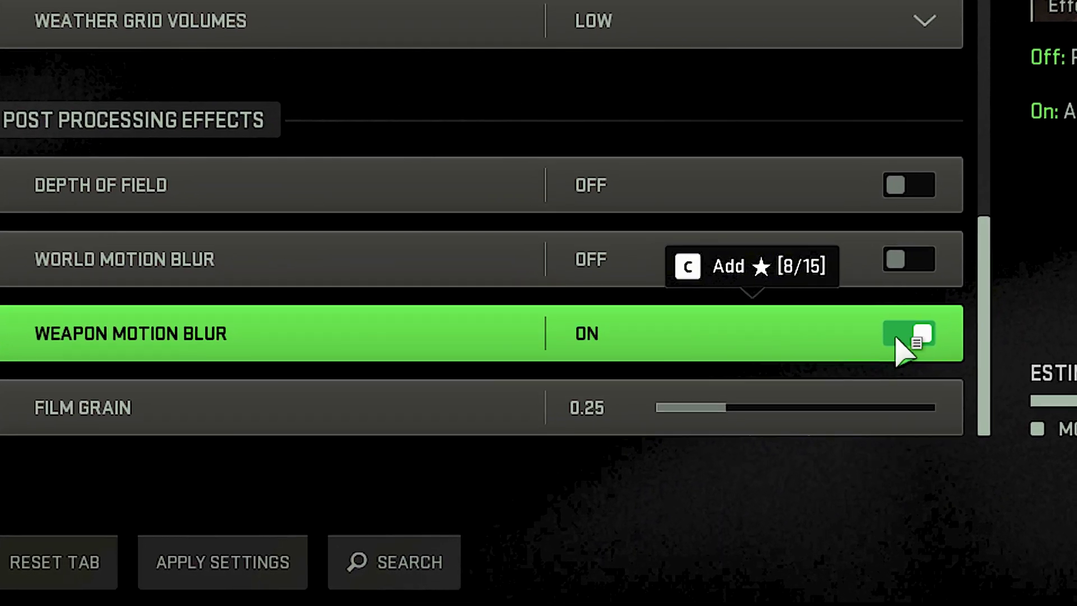
left_click(903, 336)
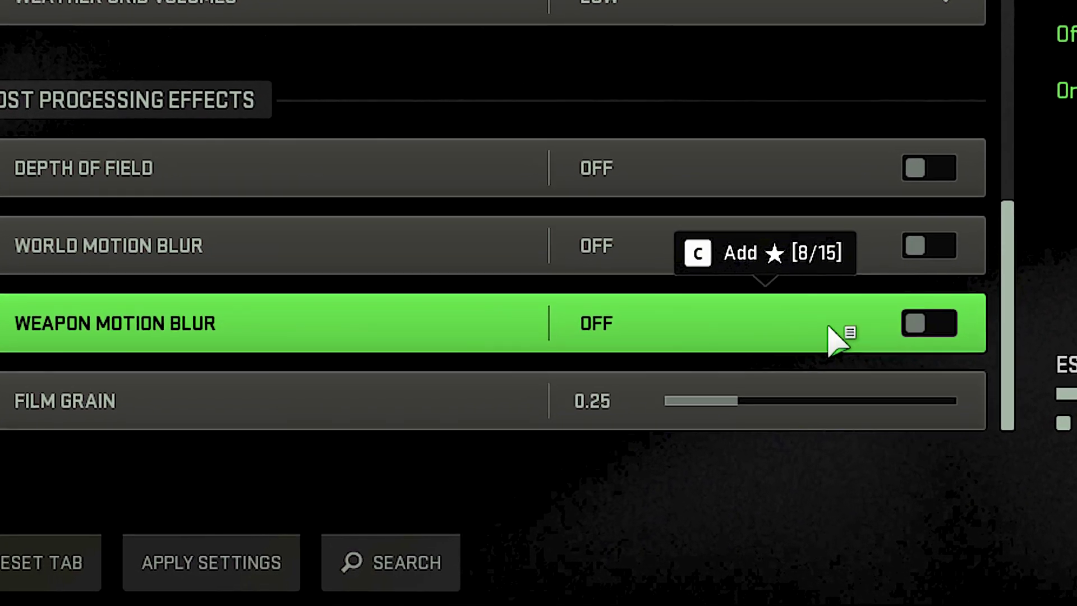